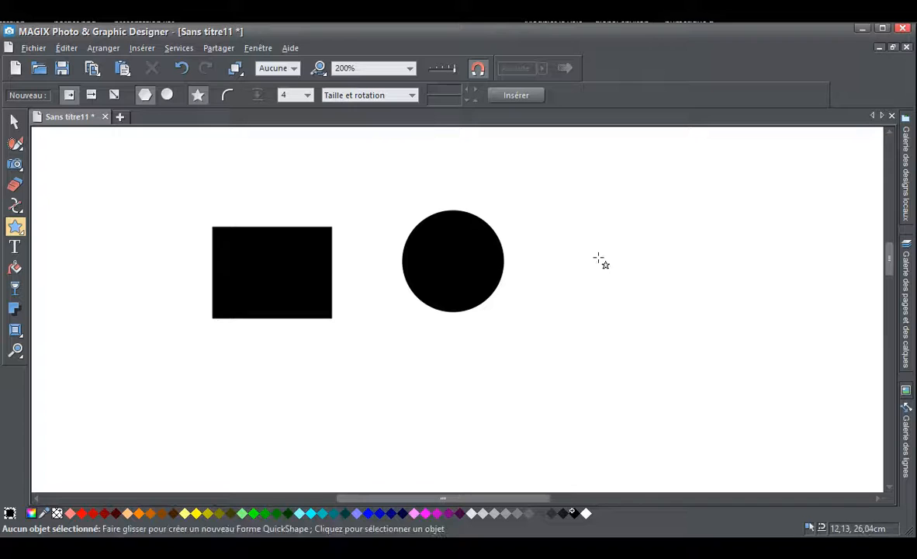
Erase a diagonal band through the black rectangle with the Eraser, splitting it in two pieces
{"action": "left_click", "coordinate": [16, 184]}
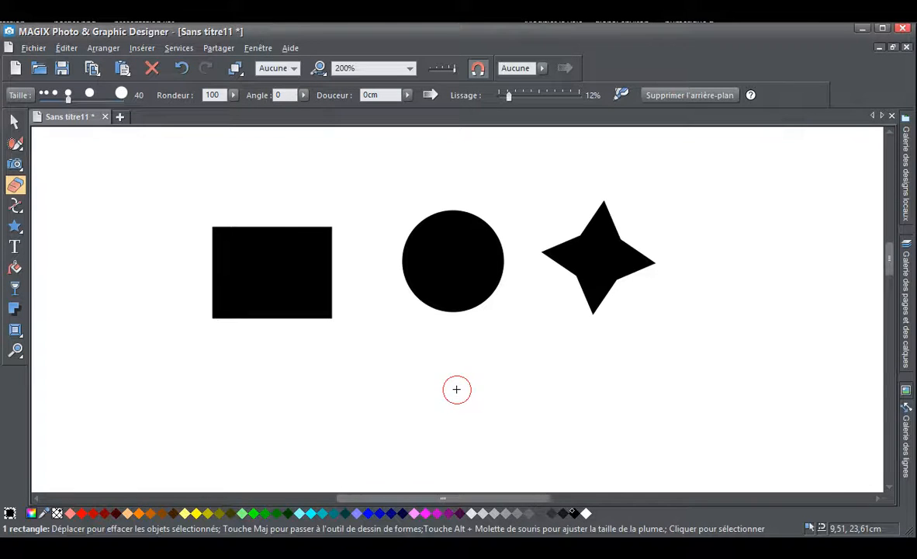
{"action": "mouse_move", "coordinate": [233, 201]}
{"action": "left_mouse_down"}
{"action": "mouse_move", "coordinate": [297, 344]}
{"action": "mouse_move", "coordinate": [388, 306]}
{"action": "mouse_move", "coordinate": [472, 248]}
{"action": "left_mouse_up"}
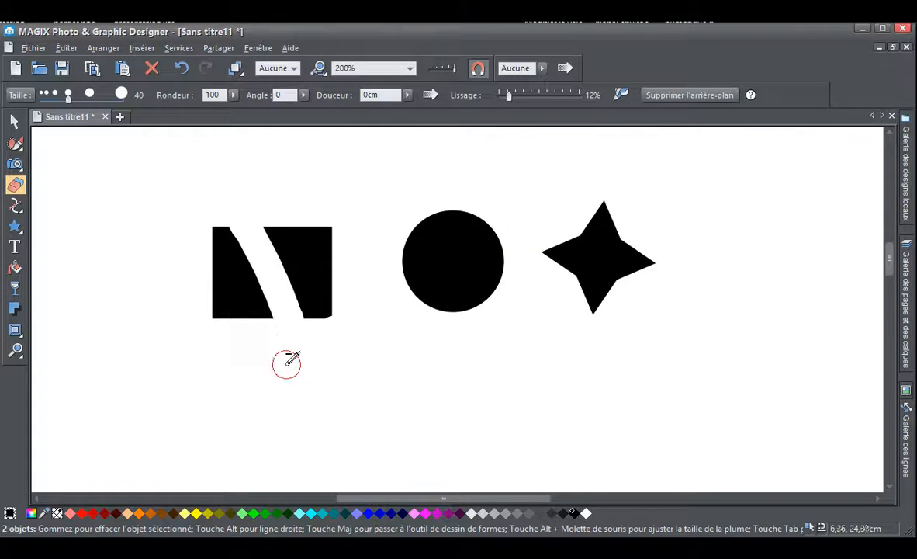
{"action": "left_click", "coordinate": [207, 242]}
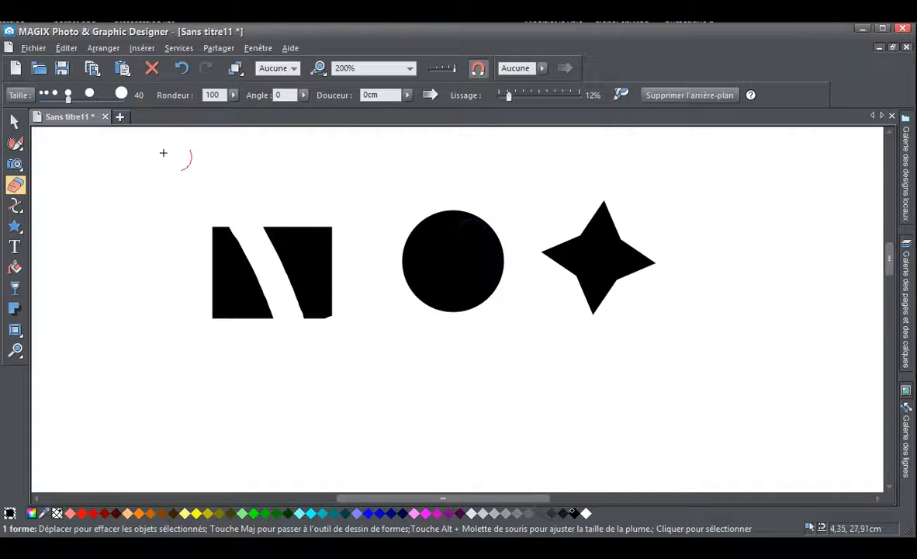
Erase bands across the rectangle pieces and the circle together, and undo all the erasing back to the whole rectangle
{"action": "left_click", "coordinate": [14, 122]}
{"action": "left_click_drag", "start_coordinate": [106, 167], "coordinate": [541, 403]}
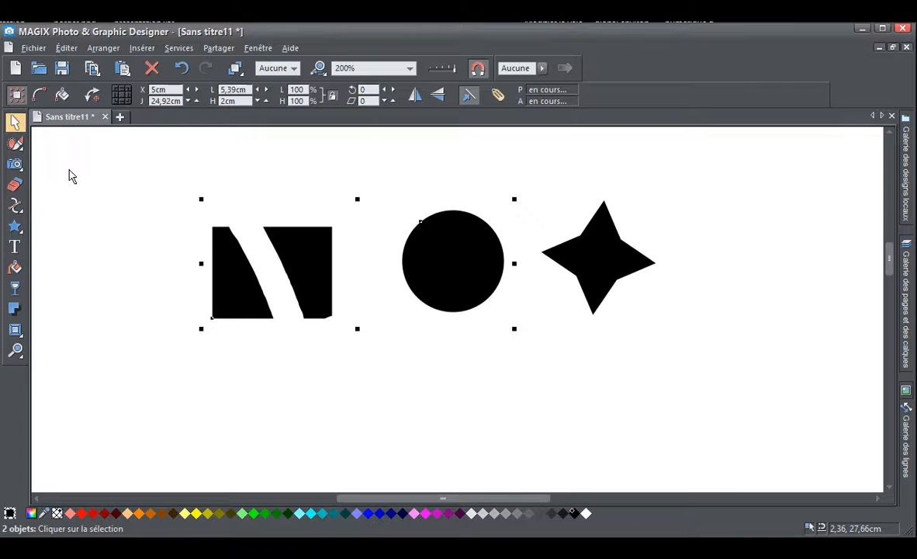
{"action": "left_click", "coordinate": [14, 184]}
{"action": "mouse_move", "coordinate": [173, 206]}
{"action": "left_mouse_down"}
{"action": "mouse_move", "coordinate": [422, 260]}
{"action": "mouse_move", "coordinate": [539, 235]}
{"action": "mouse_move", "coordinate": [330, 245]}
{"action": "mouse_move", "coordinate": [350, 237]}
{"action": "mouse_move", "coordinate": [273, 266]}
{"action": "left_mouse_up"}
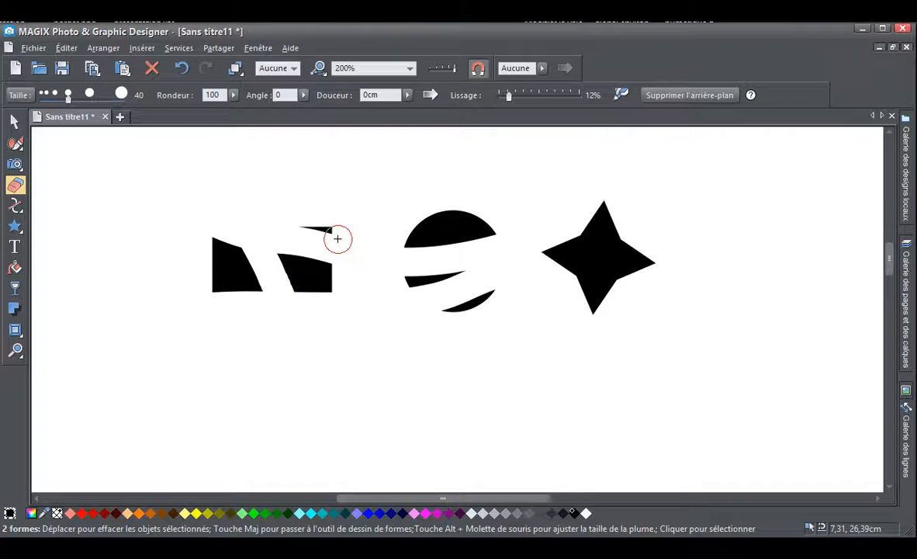
{"action": "left_click", "coordinate": [180, 68]}
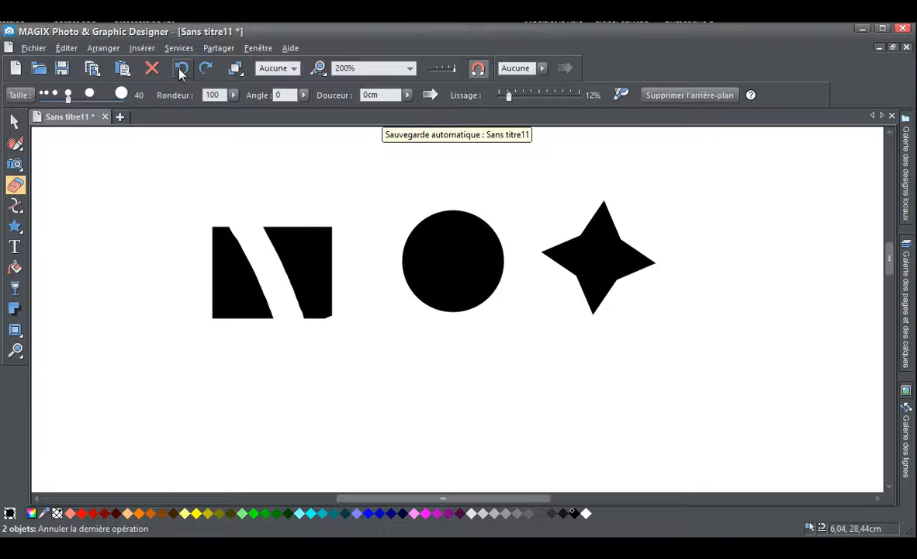
{"action": "left_click", "coordinate": [180, 68]}
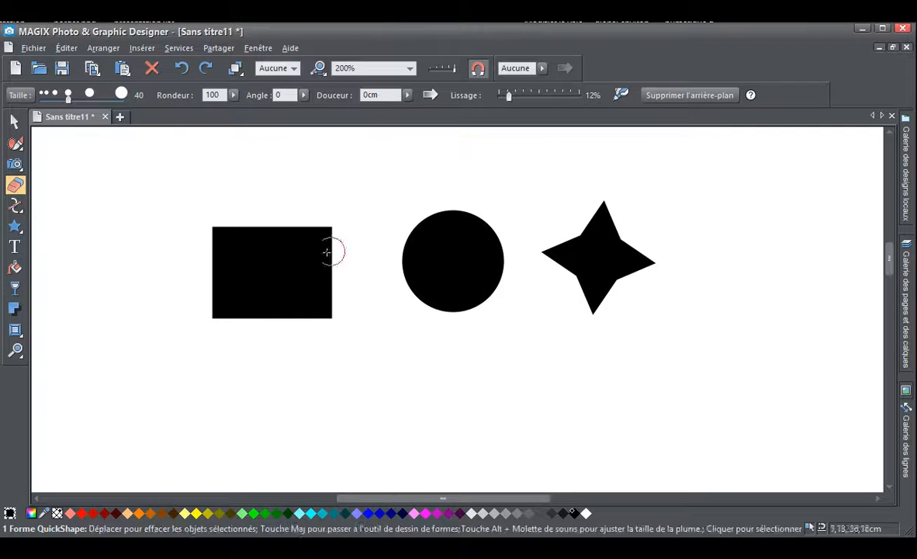
Add a soft wall shadow to the black rectangle
{"action": "left_click", "coordinate": [14, 121]}
{"action": "left_click_drag", "start_coordinate": [186, 198], "coordinate": [358, 363]}
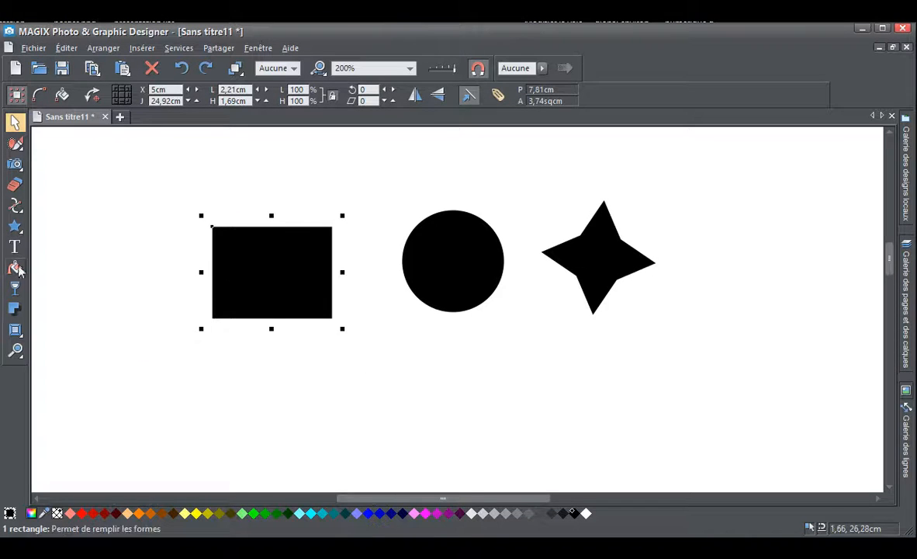
{"action": "left_click", "coordinate": [15, 308]}
{"action": "left_click", "coordinate": [41, 94]}
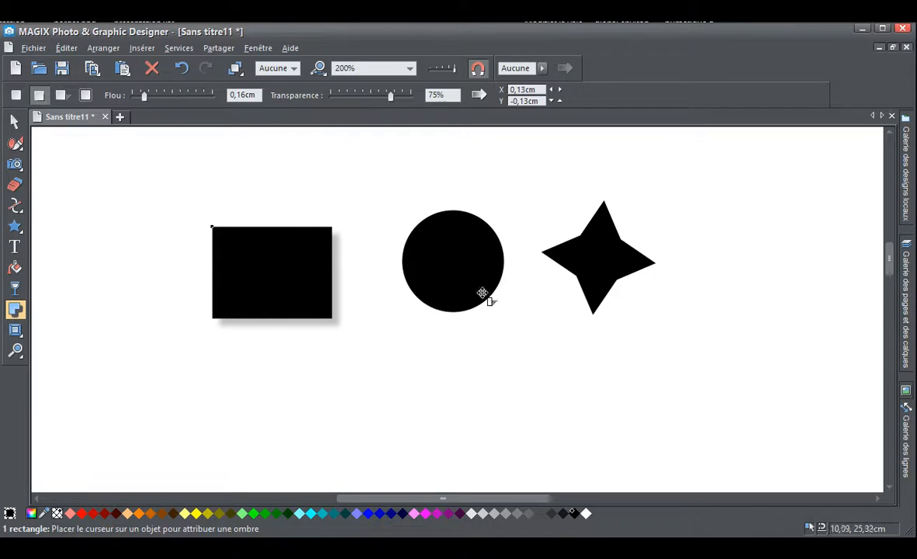
Apply the same wall shadow to the circle and the four-pointed star together
{"action": "left_click", "coordinate": [14, 122]}
{"action": "left_click_drag", "start_coordinate": [330, 158], "coordinate": [757, 383]}
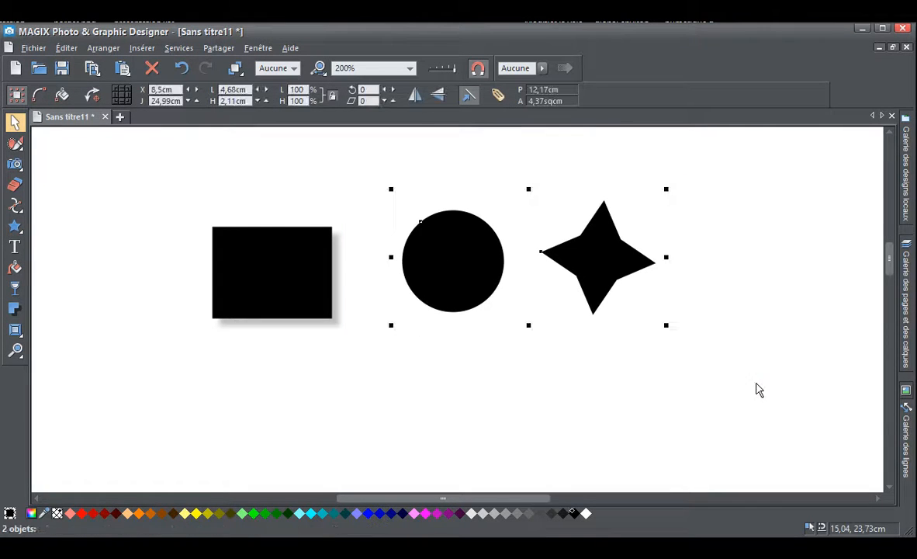
{"action": "left_click", "coordinate": [14, 308]}
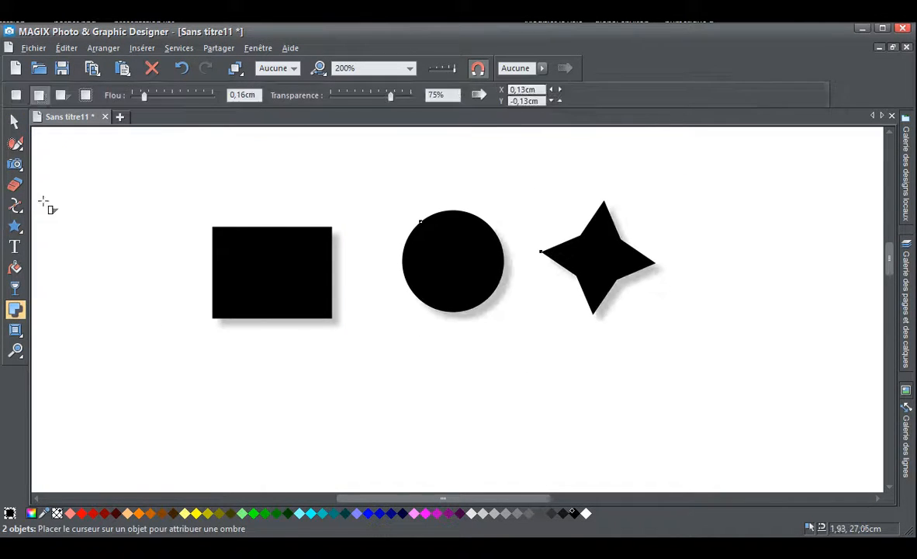
Erase a curved horizontal band across the middle of the shadowed rectangle
{"action": "left_click", "coordinate": [15, 184]}
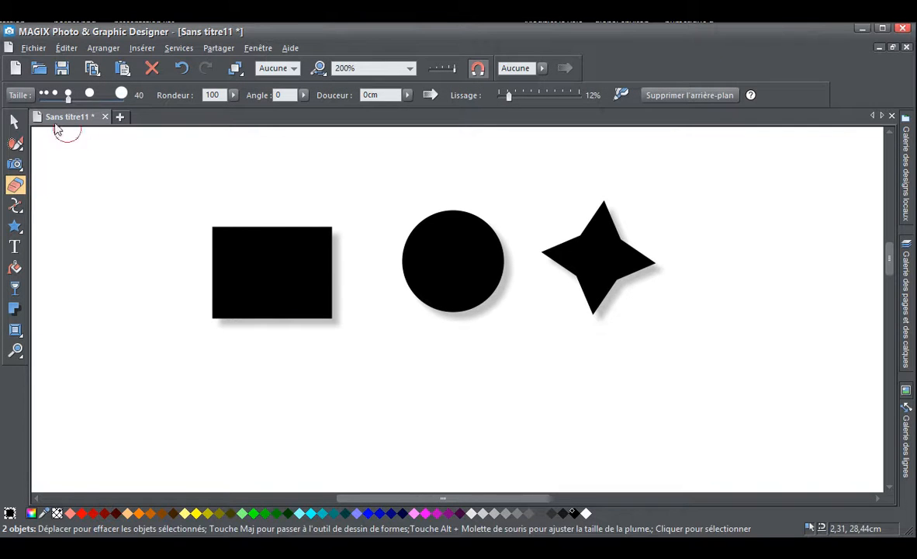
{"action": "left_click", "coordinate": [15, 121]}
{"action": "left_click", "coordinate": [364, 360]}
{"action": "left_click_drag", "start_coordinate": [362, 354], "coordinate": [167, 202]}
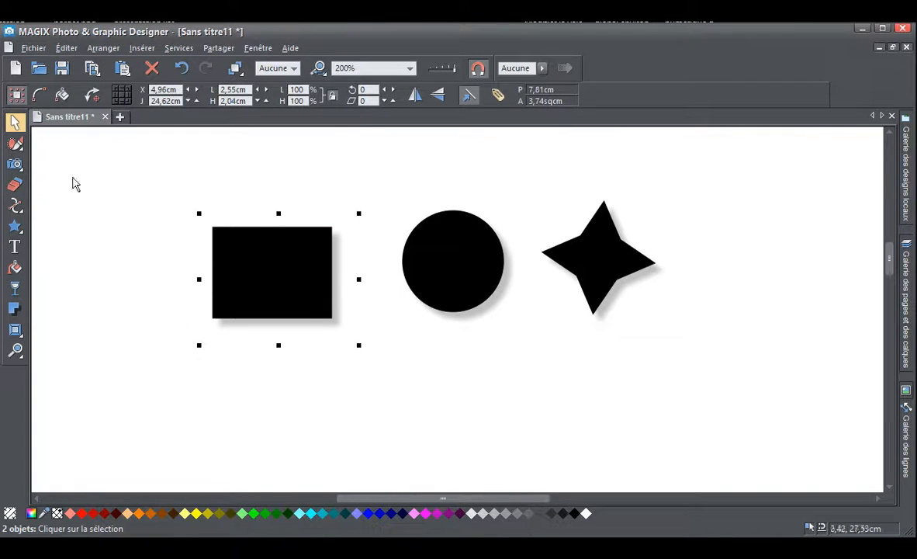
{"action": "left_click", "coordinate": [14, 184]}
{"action": "mouse_move", "coordinate": [132, 262]}
{"action": "left_mouse_down"}
{"action": "mouse_move", "coordinate": [301, 283]}
{"action": "mouse_move", "coordinate": [376, 248]}
{"action": "left_mouse_up"}
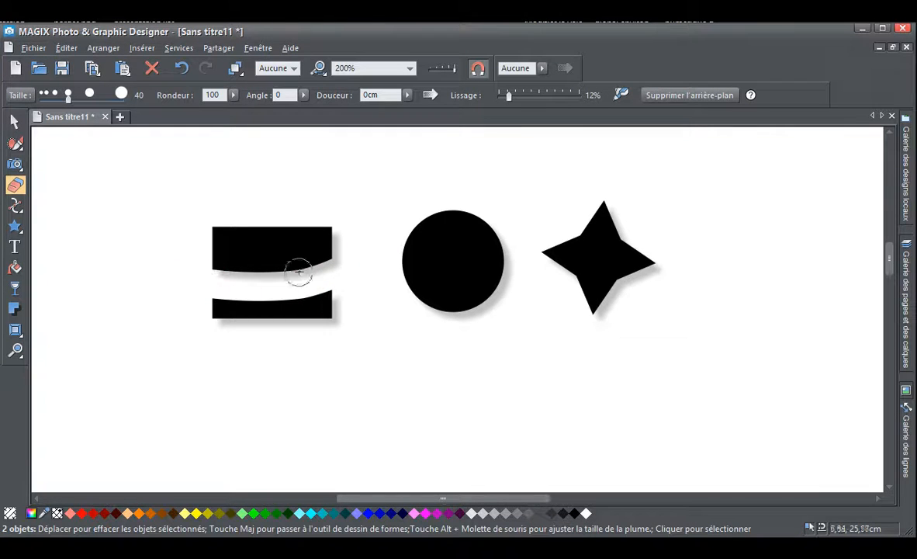
{"action": "left_click_drag", "start_coordinate": [333, 285], "coordinate": [332, 271]}
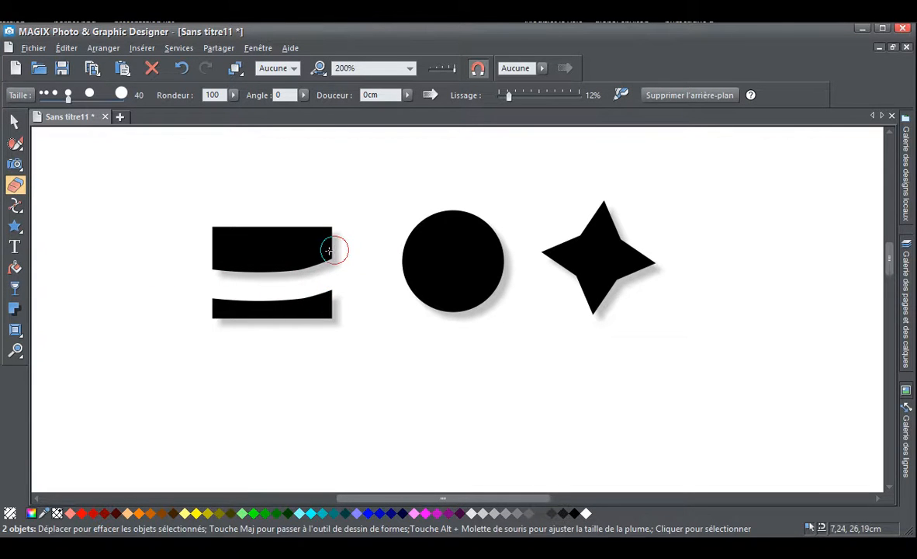
Change the split rectangle's shadow to a floor shadow slanted to the left, and undo the last shadow adjustment
{"action": "left_click", "coordinate": [15, 309]}
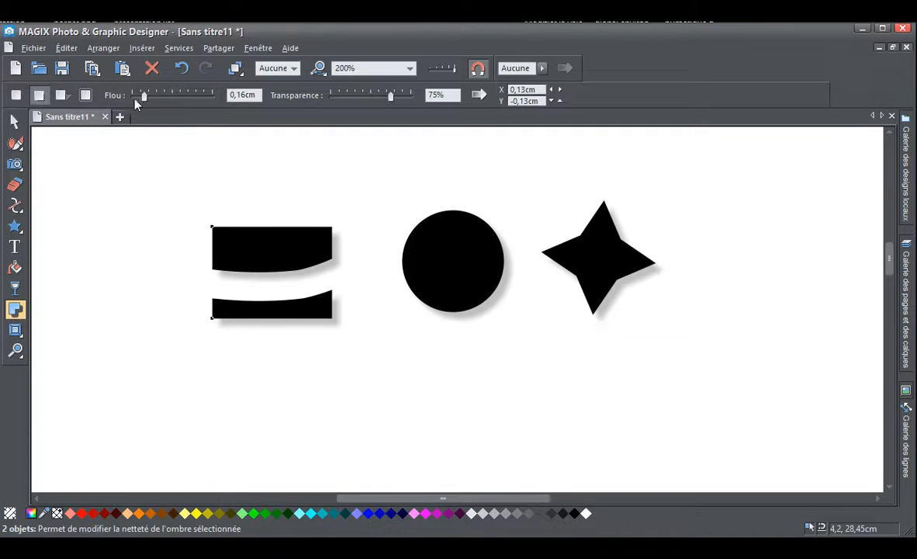
{"action": "left_click", "coordinate": [61, 95]}
{"action": "left_click_drag", "start_coordinate": [362, 280], "coordinate": [192, 270]}
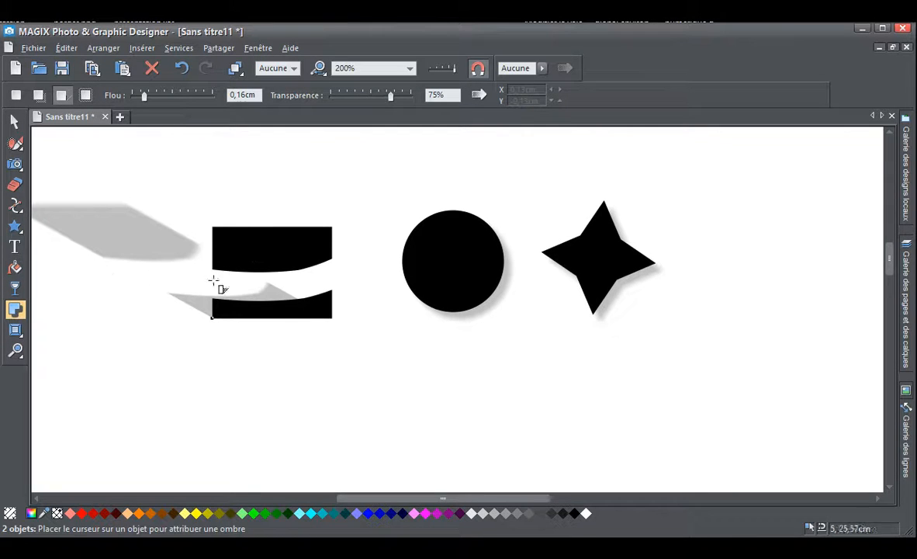
{"action": "key", "text": "ctrl+z"}
Erase a near-vertical band through the right part of the rectangle with its floor shadow
{"action": "left_click", "coordinate": [15, 184]}
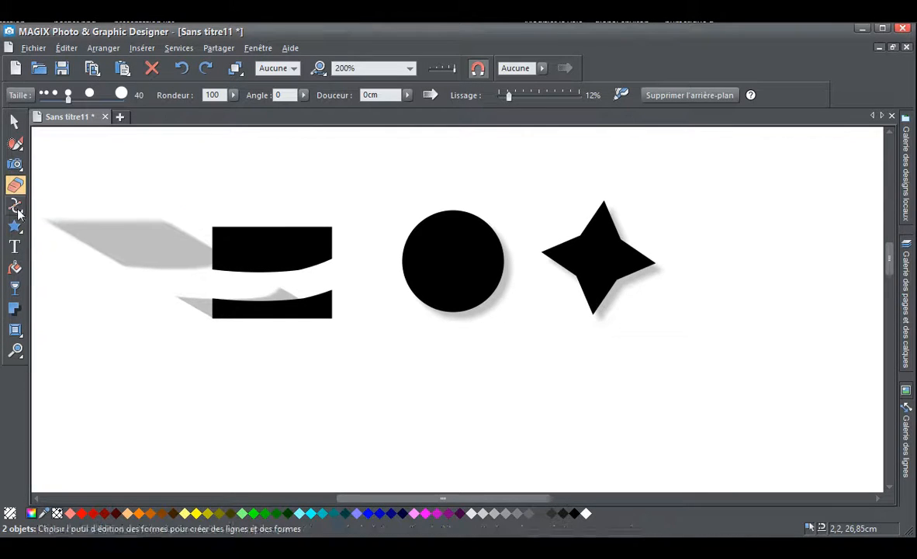
{"action": "mouse_move", "coordinate": [301, 208]}
{"action": "left_mouse_down"}
{"action": "mouse_move", "coordinate": [309, 266]}
{"action": "mouse_move", "coordinate": [333, 323]}
{"action": "left_mouse_up"}
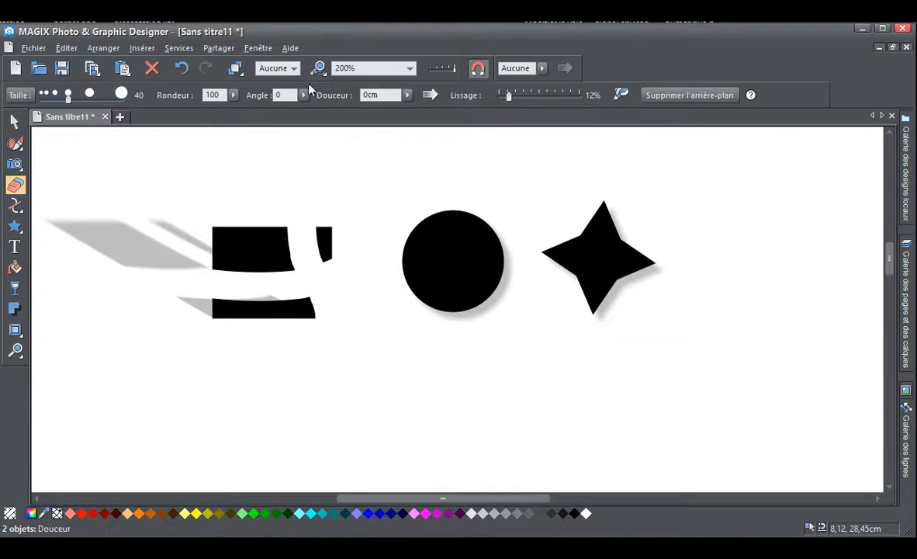
Flatten the eraser nib to a roundness of 163 and erase small notches all around the circle's edge
{"action": "left_click", "coordinate": [233, 95]}
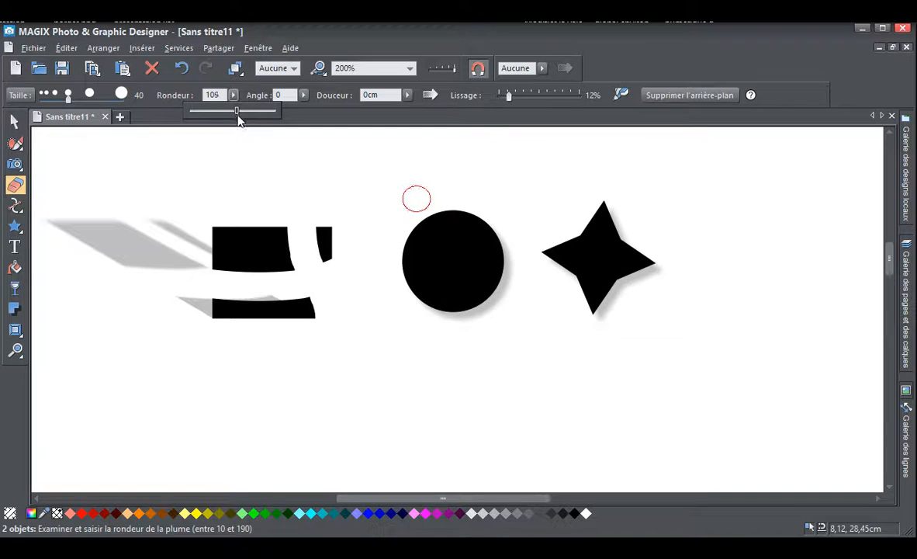
{"action": "left_click_drag", "start_coordinate": [237, 114], "coordinate": [250, 121]}
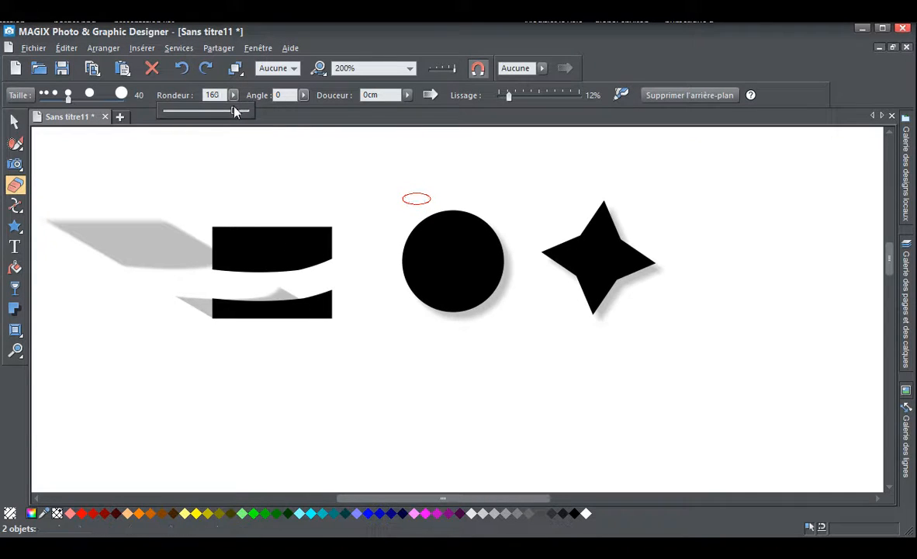
{"action": "left_click", "coordinate": [273, 152]}
{"action": "left_click", "coordinate": [303, 94]}
{"action": "mouse_move", "coordinate": [304, 111]}
{"action": "left_mouse_down"}
{"action": "mouse_move", "coordinate": [292, 114]}
{"action": "mouse_move", "coordinate": [303, 124]}
{"action": "left_mouse_up"}
{"action": "left_click", "coordinate": [452, 256]}
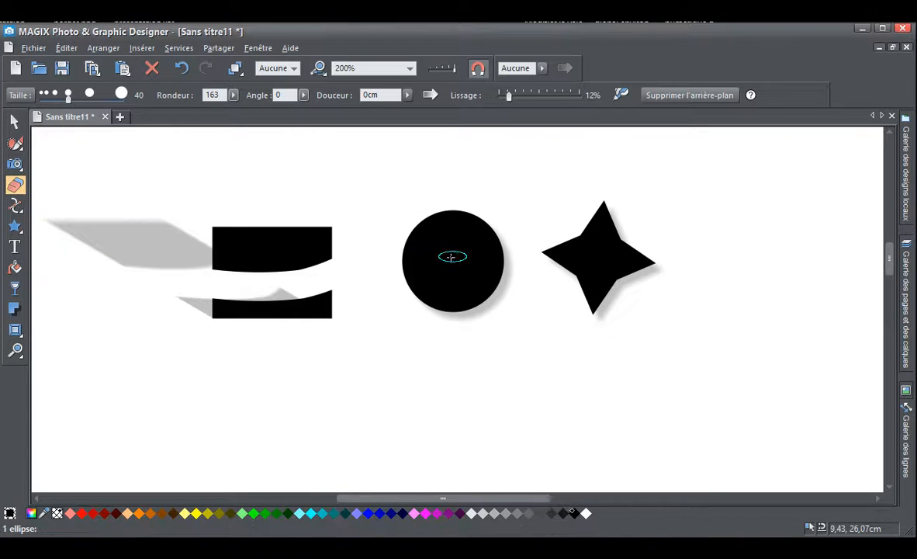
{"action": "mouse_move", "coordinate": [394, 224]}
{"action": "left_mouse_down"}
{"action": "mouse_move", "coordinate": [401, 272]}
{"action": "mouse_move", "coordinate": [389, 284]}
{"action": "mouse_move", "coordinate": [403, 302]}
{"action": "mouse_move", "coordinate": [440, 313]}
{"action": "mouse_move", "coordinate": [512, 307]}
{"action": "mouse_move", "coordinate": [512, 249]}
{"action": "mouse_move", "coordinate": [477, 206]}
{"action": "left_mouse_up"}
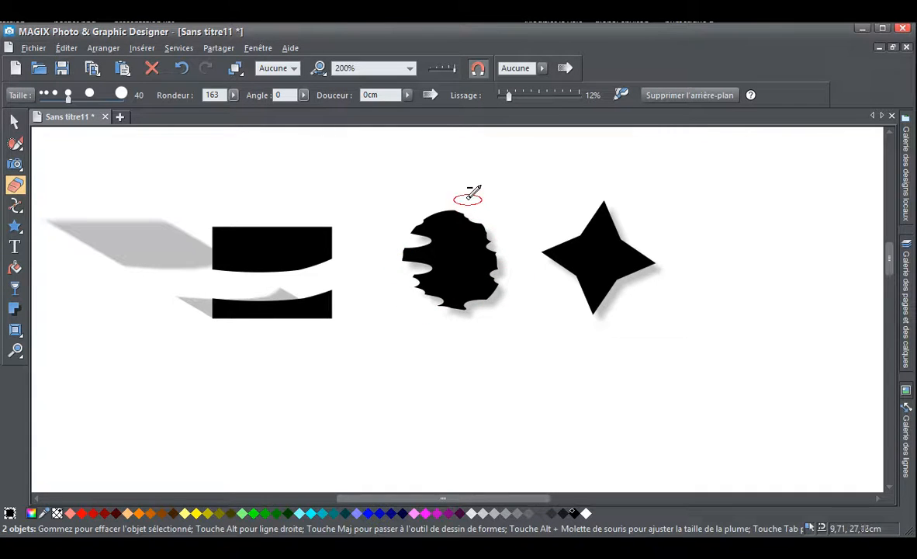
Delete the notched circle and the split rectangle, and move the star left to an X position of about 6.96 cm
{"action": "left_click", "coordinate": [15, 122]}
{"action": "left_click_drag", "start_coordinate": [538, 364], "coordinate": [375, 183]}
{"action": "key", "text": "Delete"}
{"action": "left_click", "coordinate": [281, 233]}
{"action": "key", "text": "Delete"}
{"action": "left_click_drag", "start_coordinate": [620, 296], "coordinate": [398, 296]}
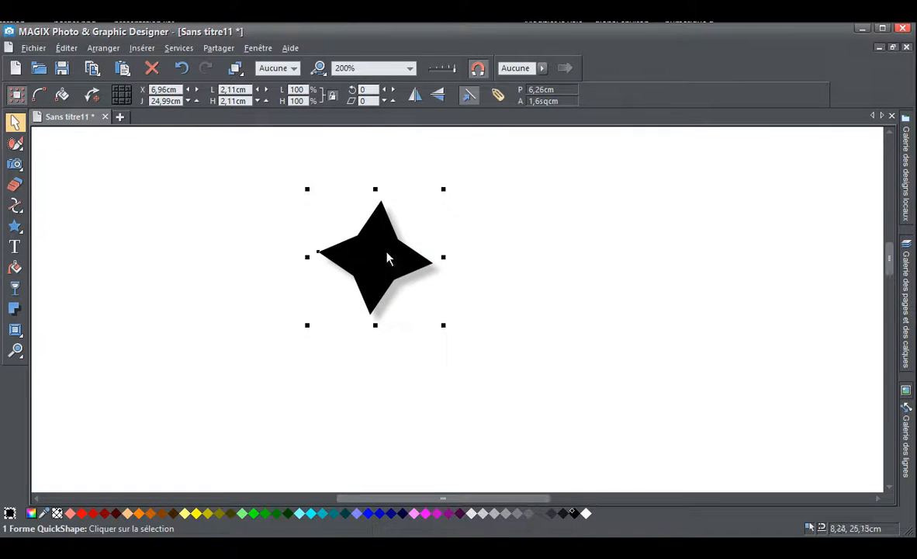
Set the star's number of points to 7
{"action": "left_click", "coordinate": [14, 225]}
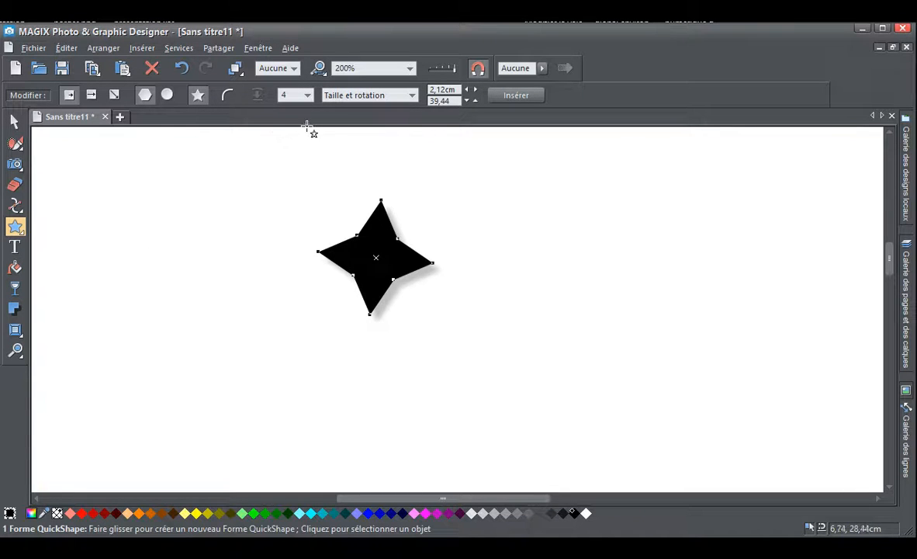
{"action": "left_click", "coordinate": [307, 95]}
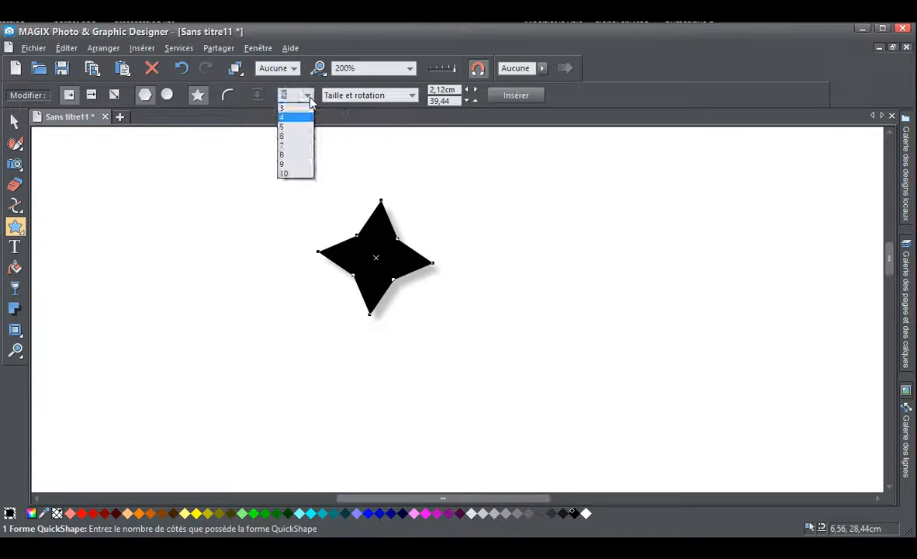
{"action": "left_click", "coordinate": [300, 146]}
Reduce the shape to 3 points and try shifting the node on the triangle's right side
{"action": "left_click", "coordinate": [307, 95]}
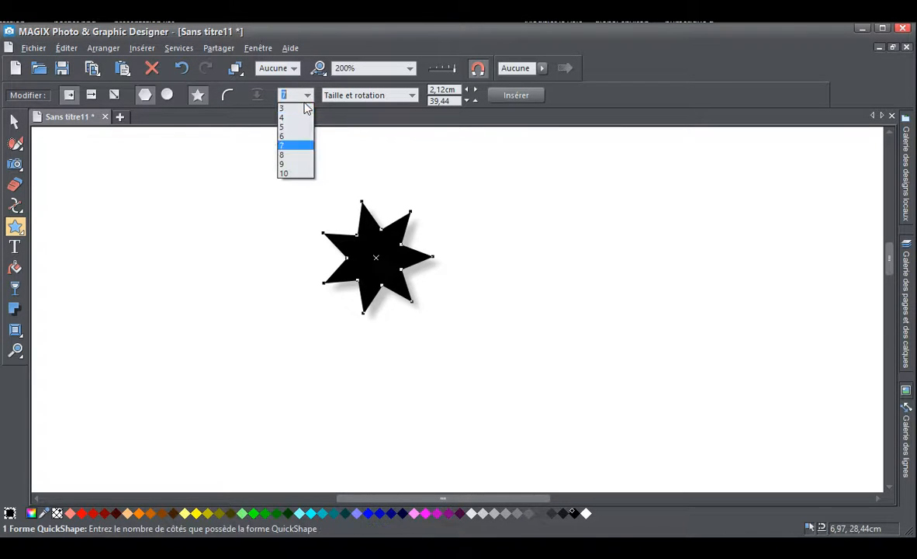
{"action": "left_click", "coordinate": [303, 108]}
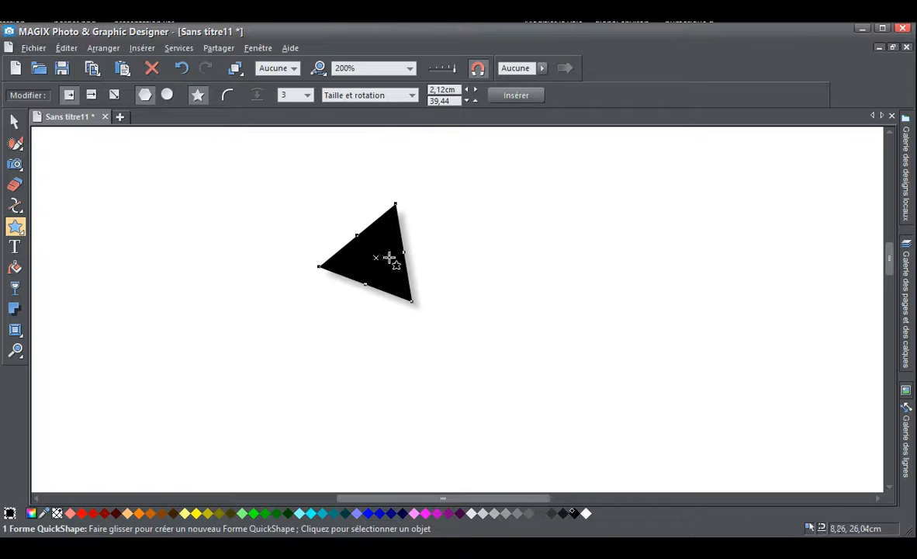
{"action": "left_click_drag", "start_coordinate": [404, 254], "coordinate": [404, 280]}
Set the shape to 7 points and twist its inner points to a radius of about 0.54 cm and an offset of about 17.99
{"action": "left_click", "coordinate": [302, 95]}
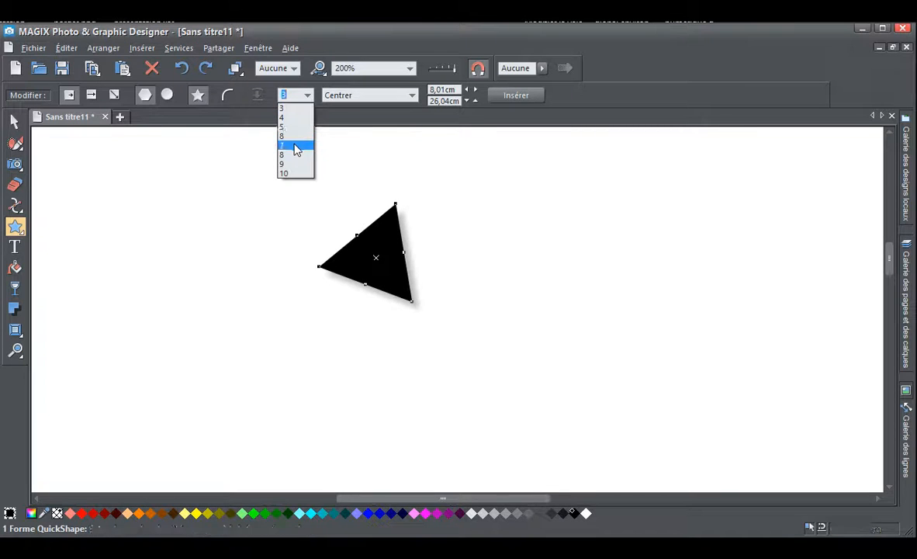
{"action": "left_click", "coordinate": [296, 146]}
{"action": "mouse_move", "coordinate": [407, 254]}
{"action": "left_mouse_down"}
{"action": "mouse_move", "coordinate": [399, 273]}
{"action": "mouse_move", "coordinate": [414, 266]}
{"action": "left_mouse_up"}
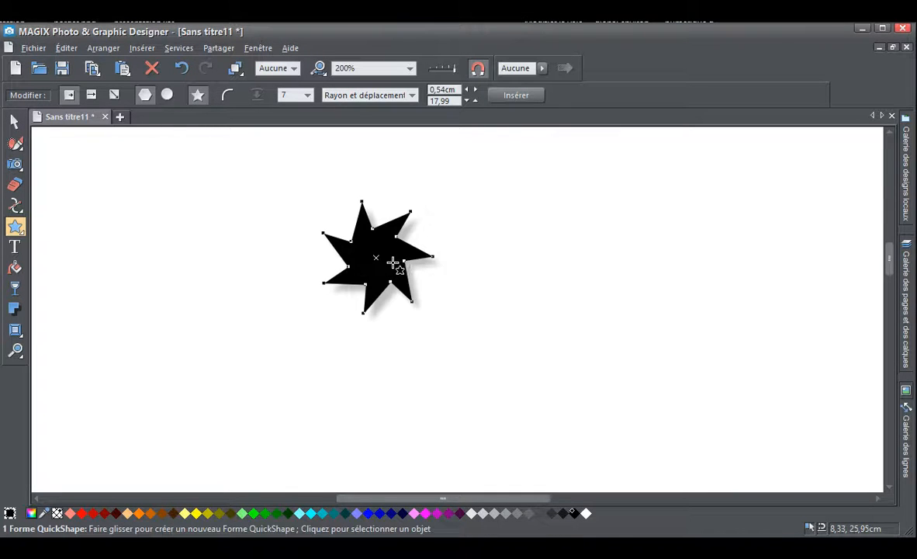
Round the seven-pointed star's corners and adjust the curvature to form slender tips with wide curved hollows
{"action": "left_click", "coordinate": [227, 96]}
{"action": "left_click", "coordinate": [378, 256]}
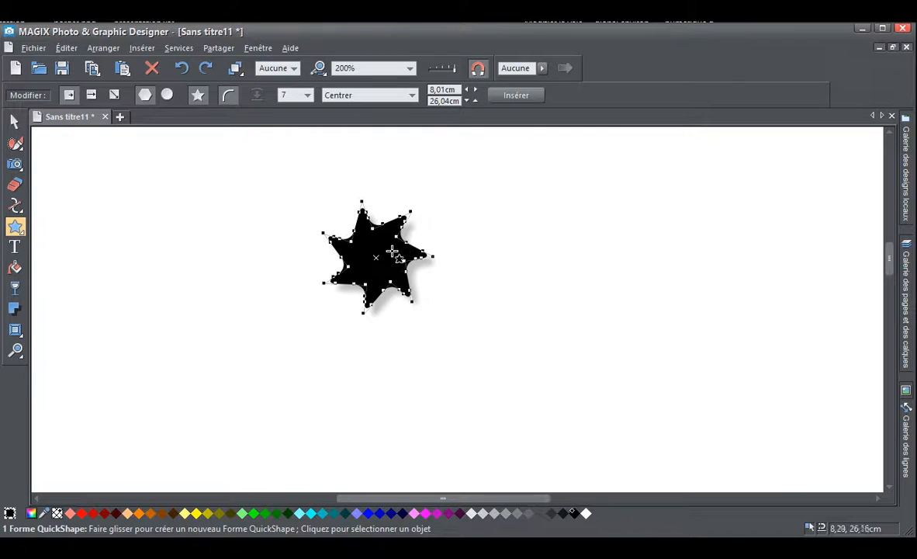
{"action": "left_click_drag", "start_coordinate": [415, 252], "coordinate": [390, 239]}
Draw a rectangle about 1.87 by 1.53 cm left of the star and round its corners to a curvature of about 0.26
{"action": "left_click", "coordinate": [15, 225]}
{"action": "left_click", "coordinate": [42, 226]}
{"action": "left_click_drag", "start_coordinate": [165, 244], "coordinate": [268, 327]}
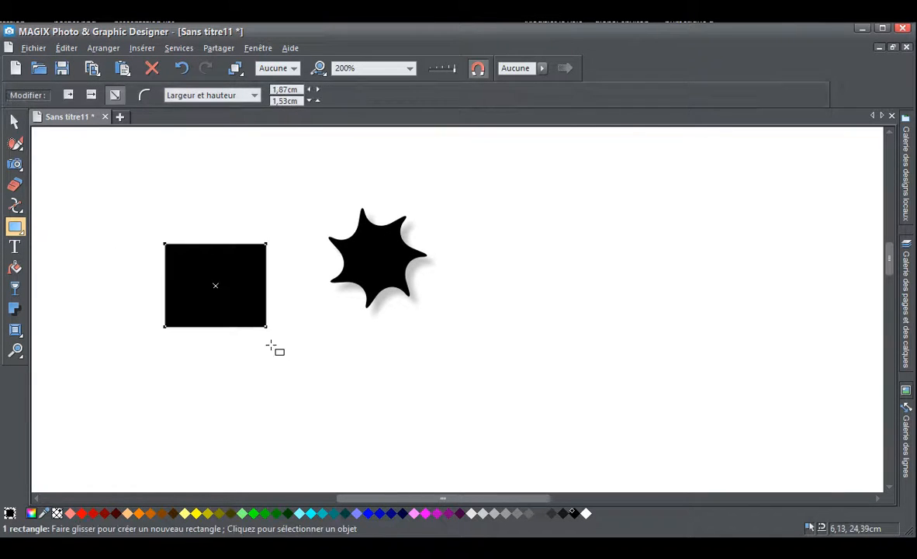
{"action": "left_click", "coordinate": [144, 94]}
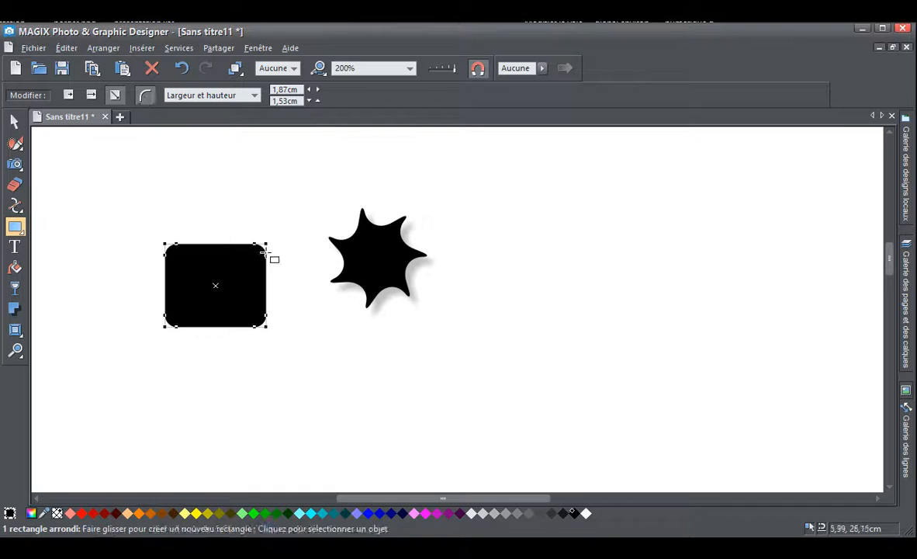
{"action": "mouse_move", "coordinate": [265, 255]}
{"action": "left_mouse_down"}
{"action": "mouse_move", "coordinate": [264, 291]}
{"action": "mouse_move", "coordinate": [268, 261]}
{"action": "mouse_move", "coordinate": [272, 288]}
{"action": "mouse_move", "coordinate": [276, 263]}
{"action": "left_mouse_up"}
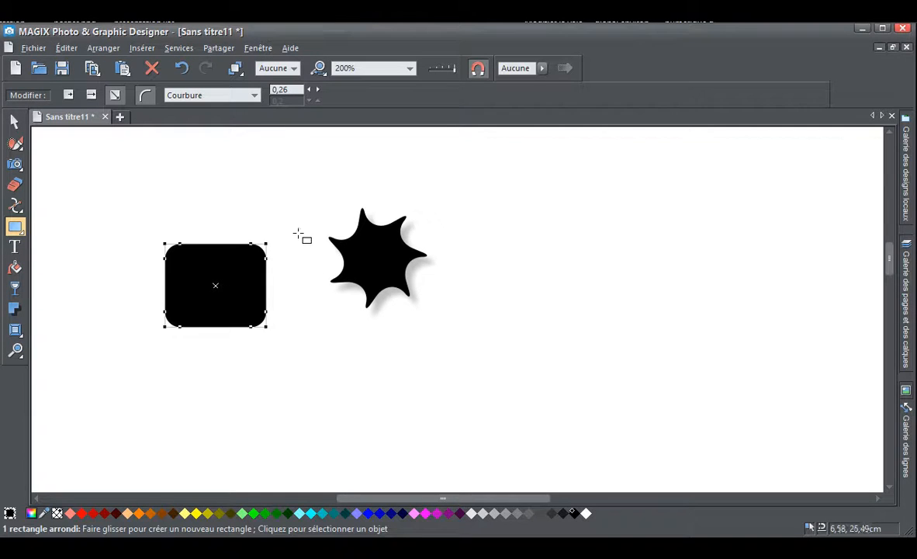
{"action": "left_click", "coordinate": [15, 122]}
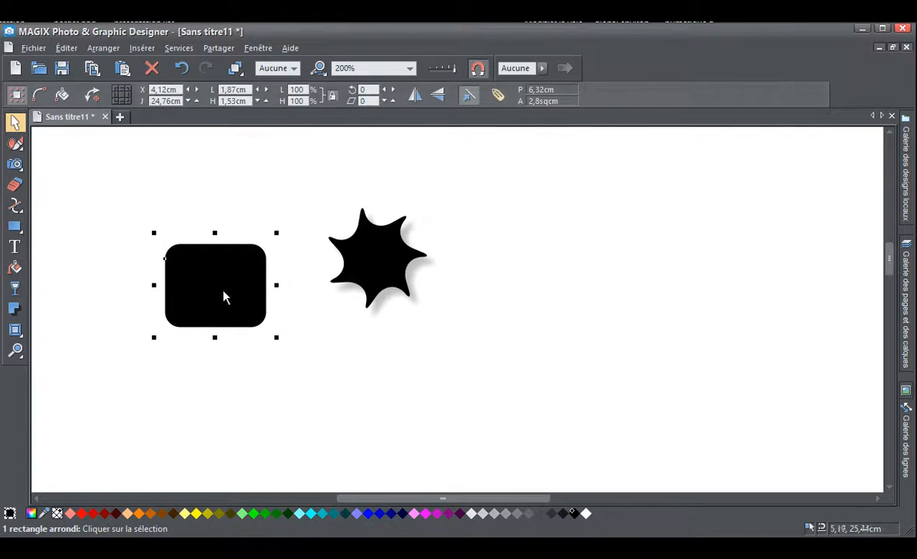
Move the rounded rectangle nearer to the star and recolour it through green, olive and cyan shades to bright blue
{"action": "left_click_drag", "start_coordinate": [223, 290], "coordinate": [271, 308]}
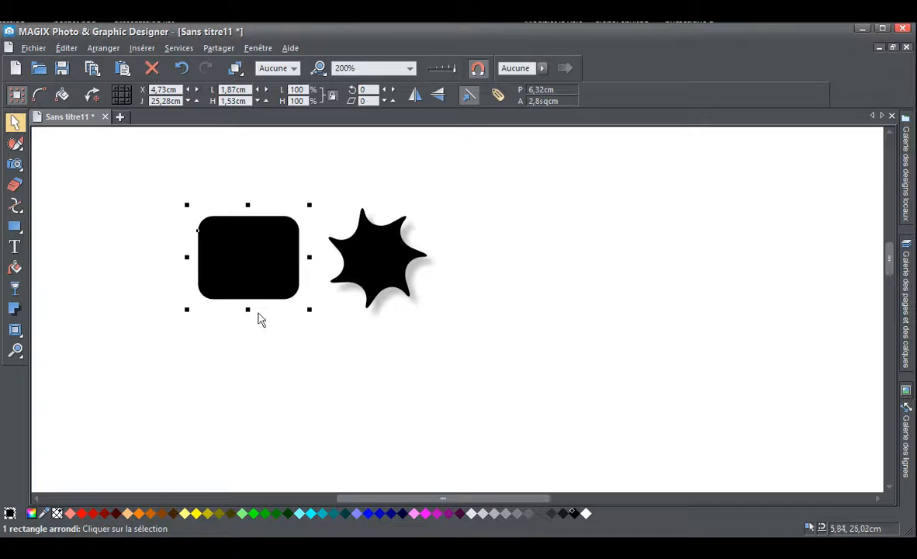
{"action": "left_click_drag", "start_coordinate": [244, 513], "coordinate": [258, 271]}
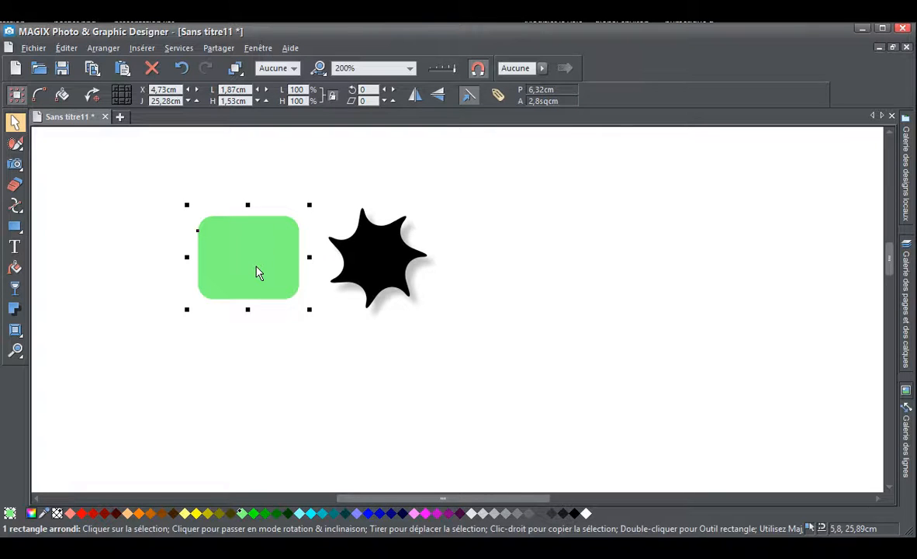
{"action": "left_click", "coordinate": [197, 512]}
{"action": "left_click", "coordinate": [208, 513]}
{"action": "left_click", "coordinate": [219, 513]}
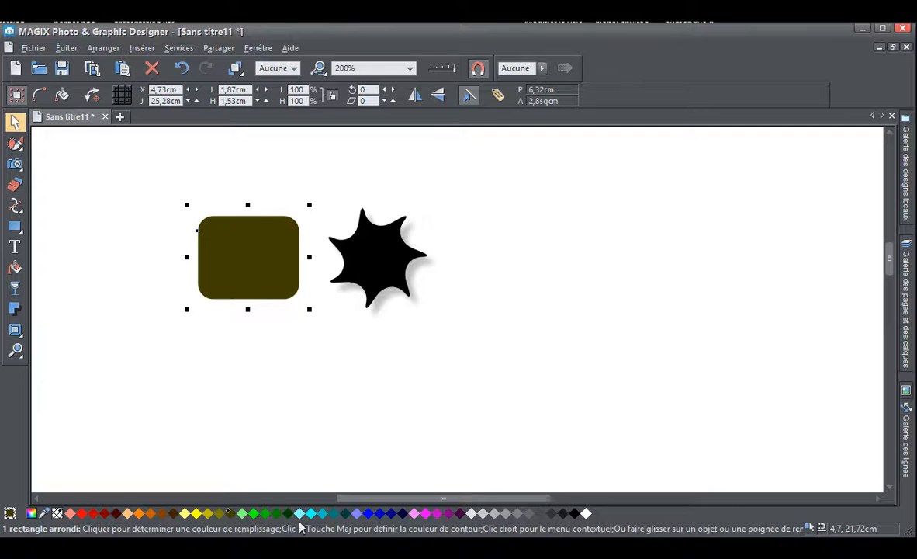
{"action": "left_click", "coordinate": [299, 513]}
{"action": "left_click", "coordinate": [333, 513]}
{"action": "left_click", "coordinate": [368, 513]}
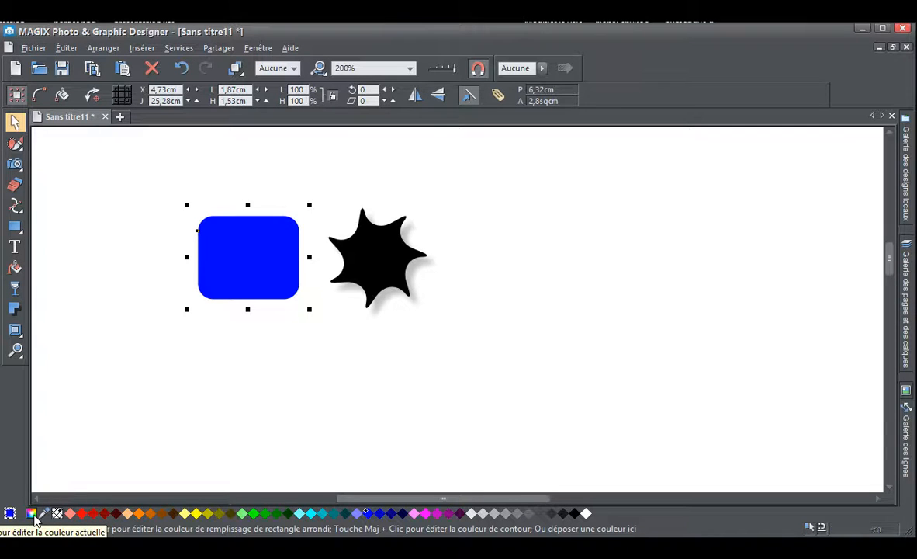
Open the colour editor and change the rounded rectangle's fill to a muted lavender shade
{"action": "left_click", "coordinate": [33, 515]}
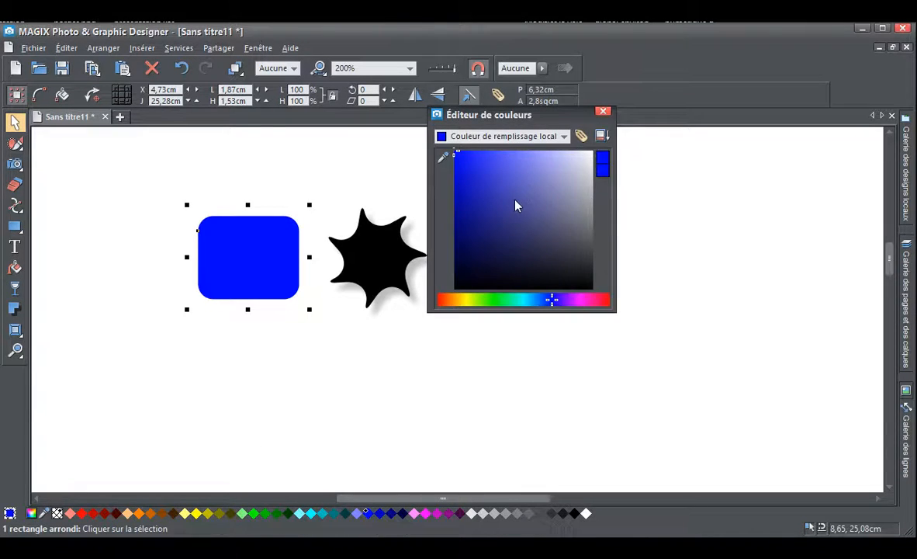
{"action": "left_click", "coordinate": [603, 111]}
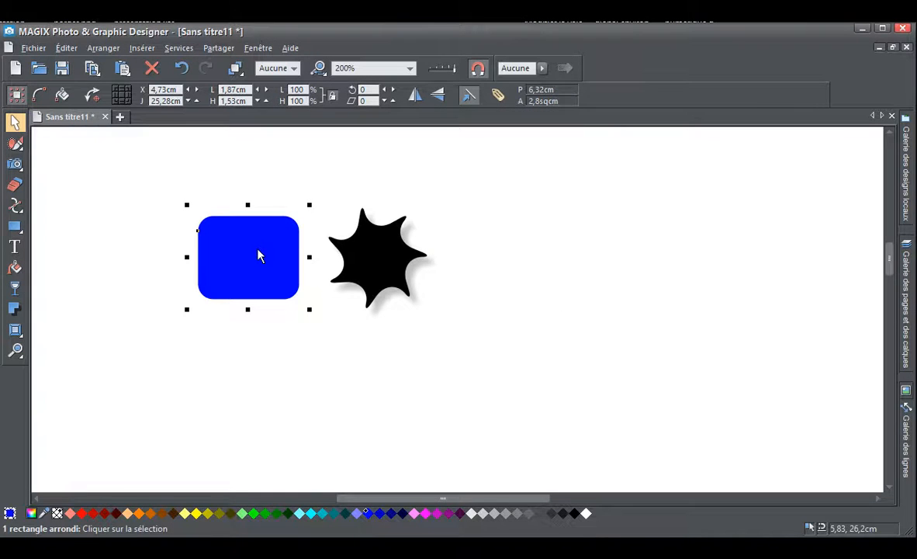
{"action": "key", "text": "ctrl+e"}
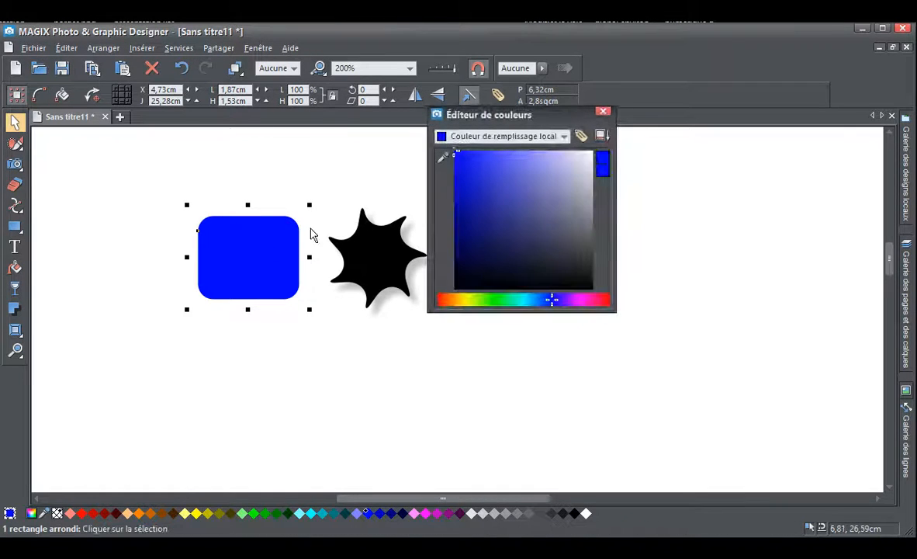
{"action": "left_click_drag", "start_coordinate": [509, 187], "coordinate": [543, 181]}
{"action": "left_click", "coordinate": [494, 138]}
{"action": "left_click", "coordinate": [489, 149]}
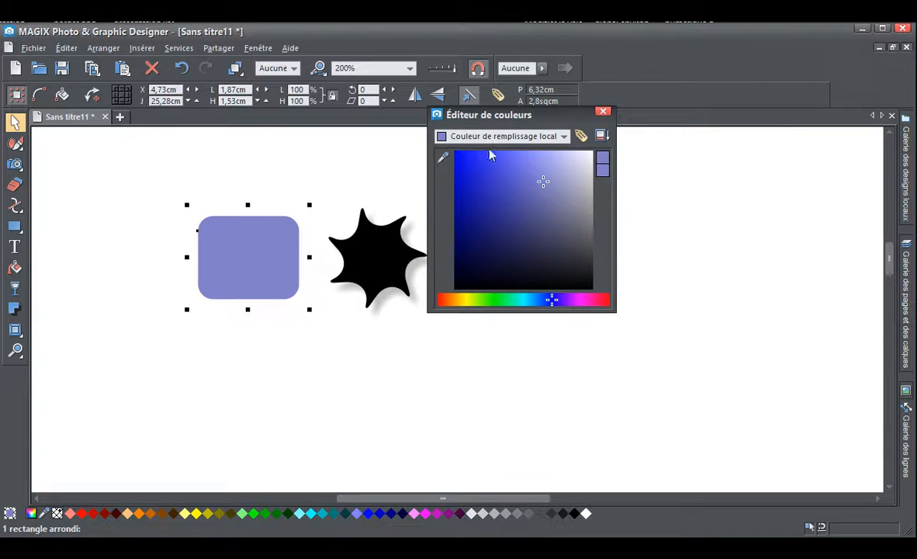
Shift the rectangle's fill hue to yellow-green, sample an on-screen colour to get fill b8dd6b, and show the editor's advanced options
{"action": "left_click", "coordinate": [471, 300]}
{"action": "left_click_drag", "start_coordinate": [521, 208], "coordinate": [510, 181]}
{"action": "left_click_drag", "start_coordinate": [443, 157], "coordinate": [402, 166]}
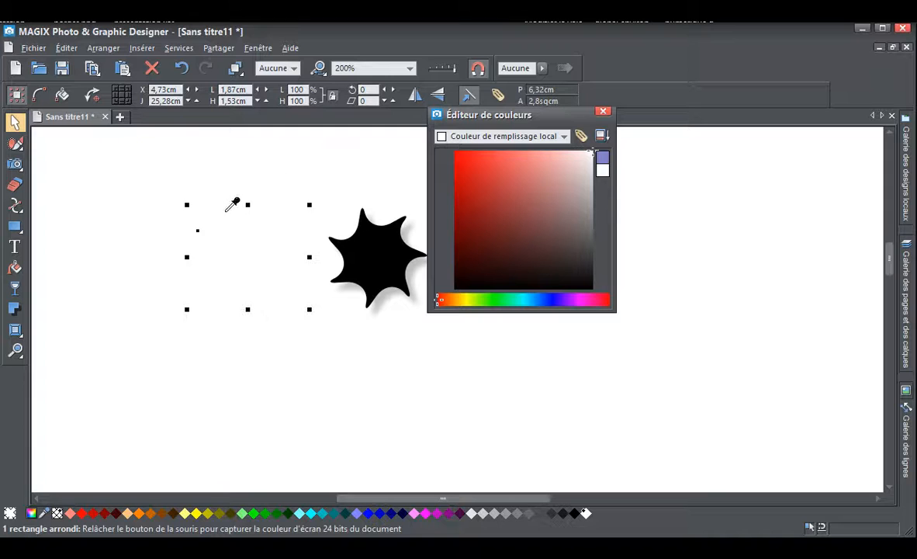
{"action": "left_click_drag", "start_coordinate": [329, 243], "coordinate": [271, 89]}
{"action": "left_click_drag", "start_coordinate": [115, 76], "coordinate": [510, 277]}
{"action": "left_click_drag", "start_coordinate": [93, 9], "coordinate": [143, 9]}
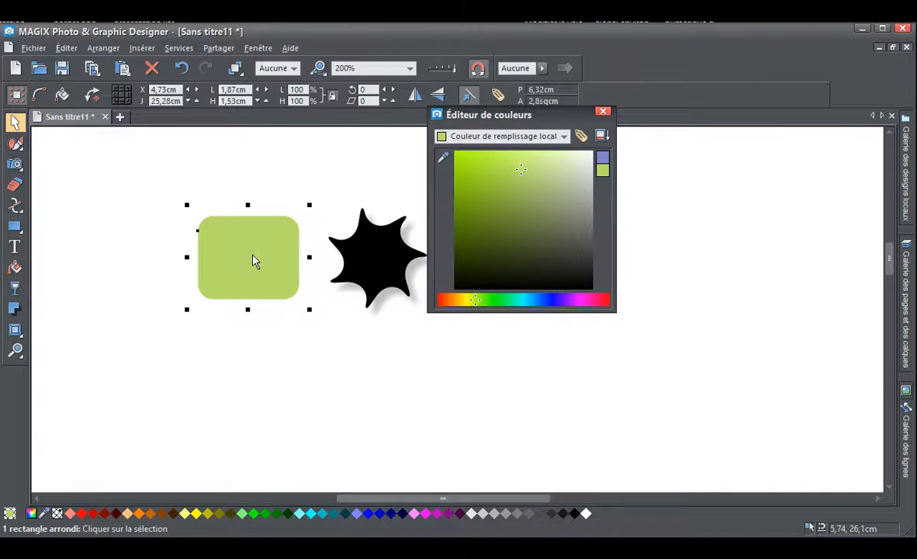
{"action": "left_click", "coordinate": [602, 138]}
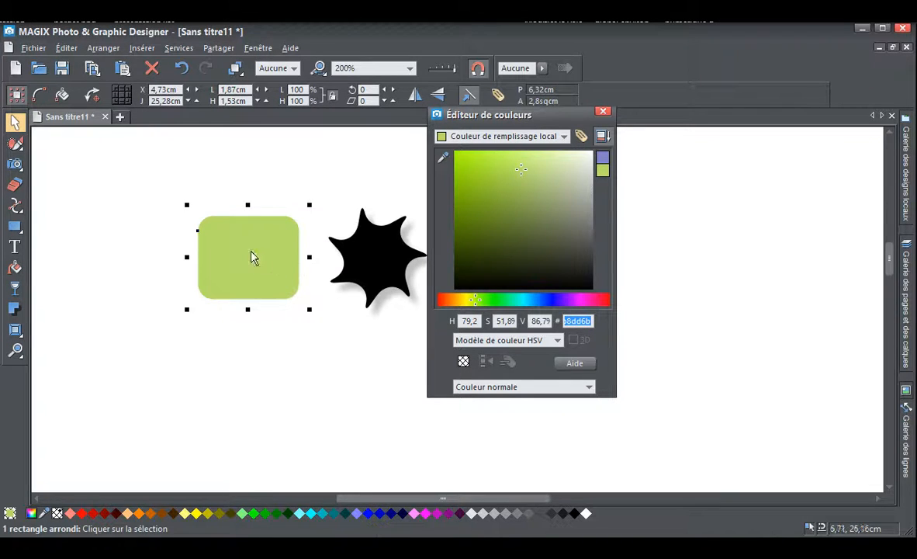
Fill the star with the rectangle's light green b8dd6b by sampling it with the colour picker, and reselect the rectangle
{"action": "left_click", "coordinate": [387, 266]}
{"action": "left_click_drag", "start_coordinate": [443, 158], "coordinate": [233, 230]}
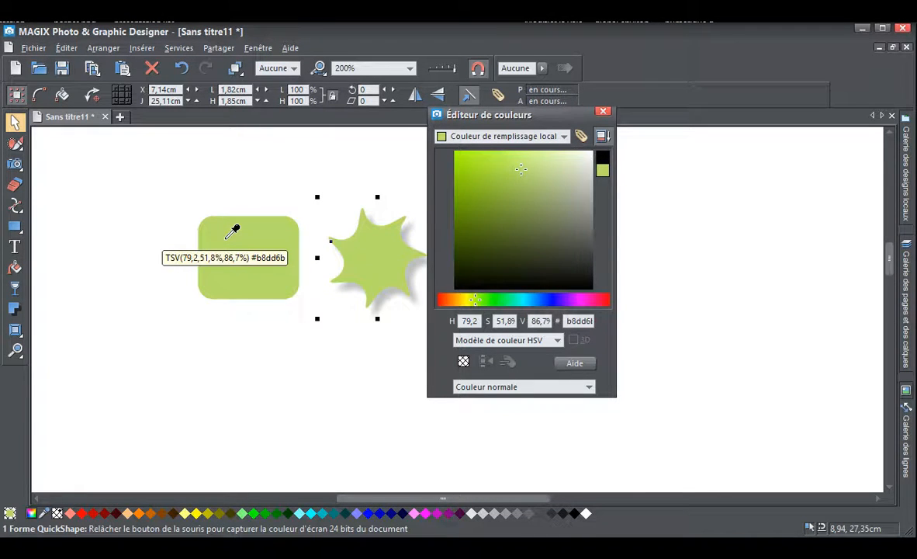
{"action": "left_click_drag", "start_coordinate": [225, 244], "coordinate": [226, 243]}
{"action": "left_click", "coordinate": [264, 253]}
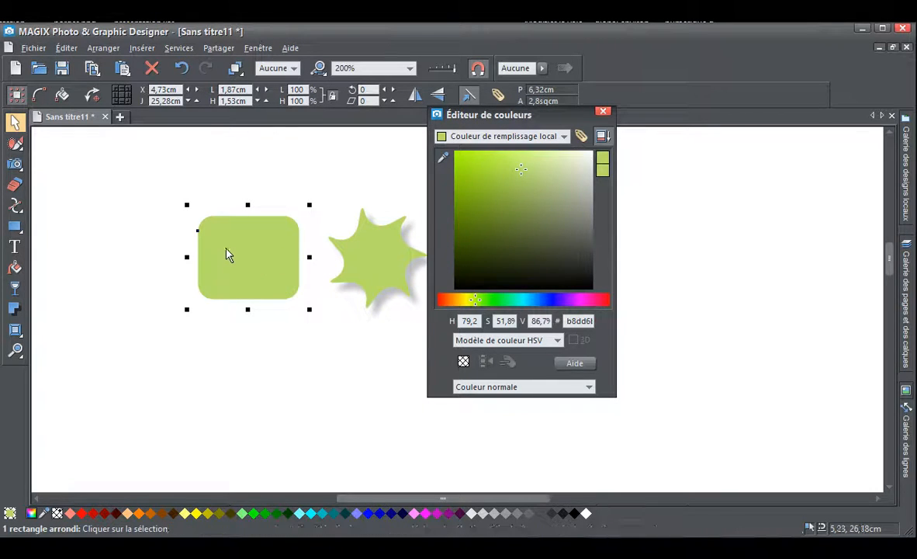
Add a dark yellow outline to the rounded rectangle, try an 8pt width, and set it back to 2pt
{"action": "left_click", "coordinate": [294, 68]}
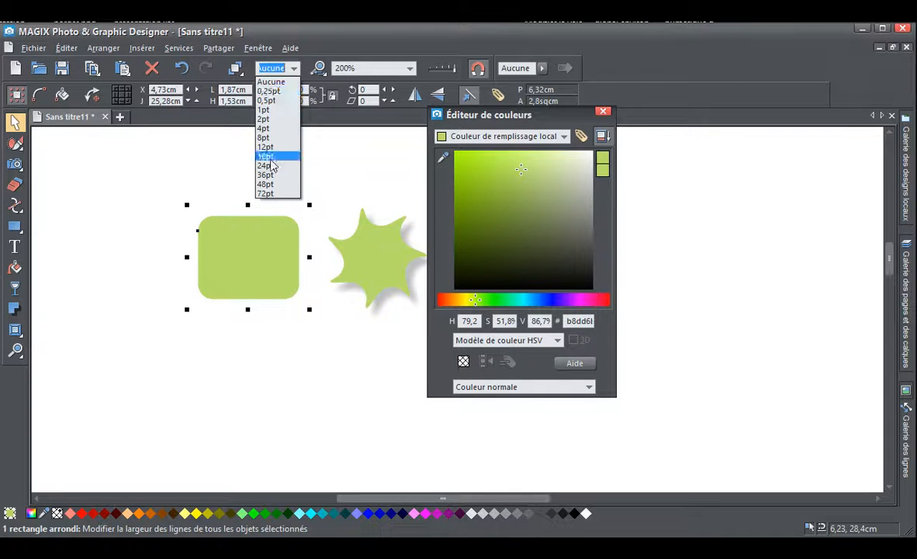
{"action": "left_click", "coordinate": [281, 169]}
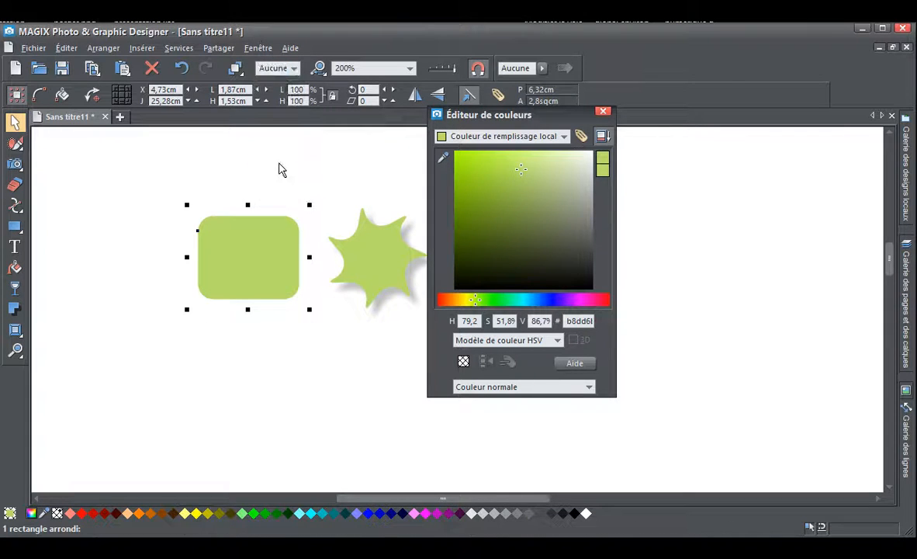
{"action": "left_click", "coordinate": [211, 515], "text": "shift"}
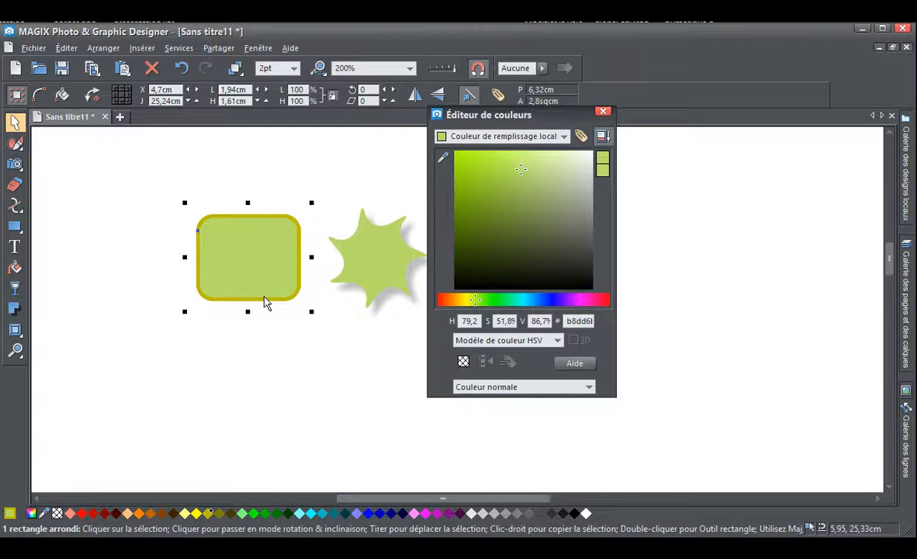
{"action": "left_click", "coordinate": [293, 68]}
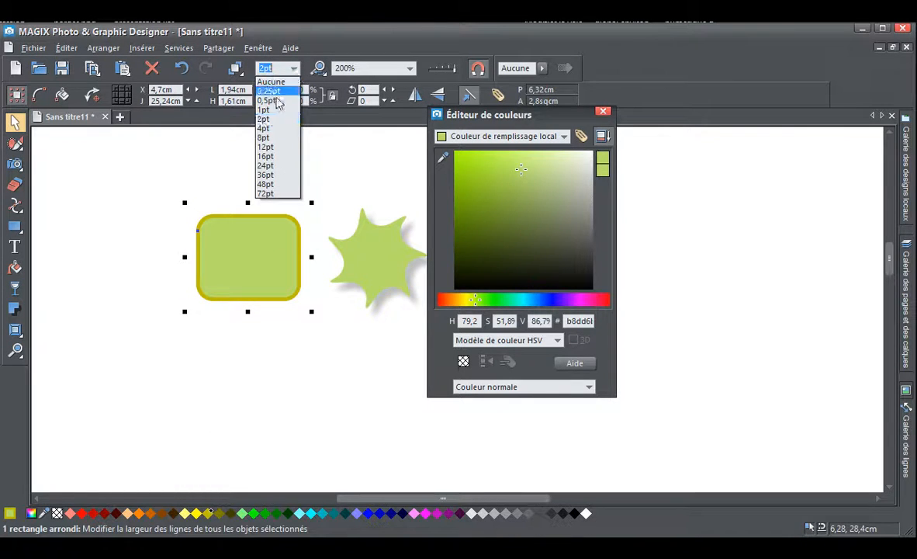
{"action": "left_click", "coordinate": [265, 137]}
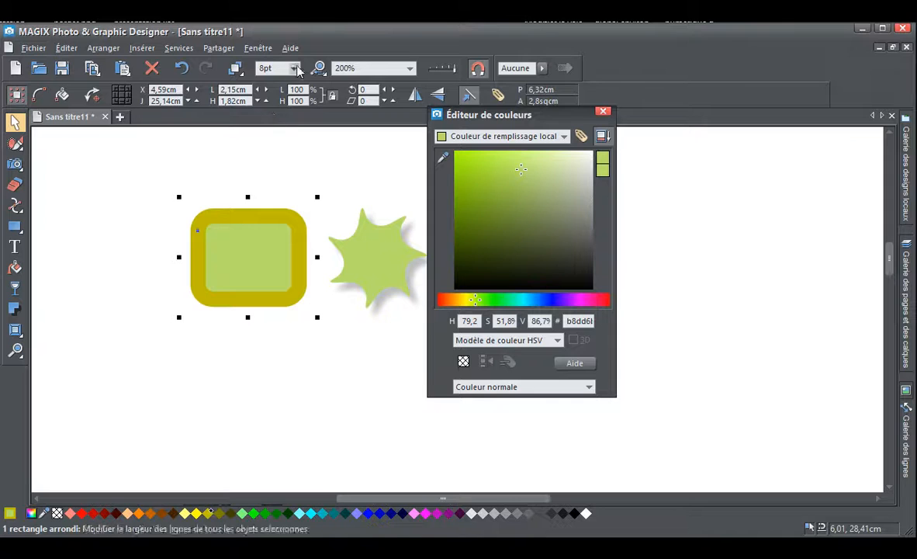
{"action": "left_click", "coordinate": [294, 69]}
{"action": "left_click", "coordinate": [264, 111]}
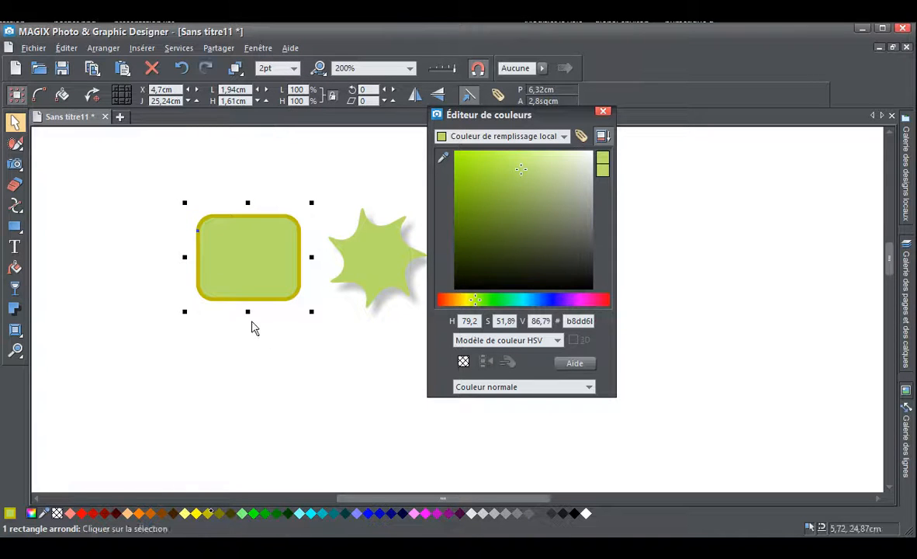
Try several palette fills on the rounded rectangle and settle on bright blue 0003ff
{"action": "left_click", "coordinate": [245, 513]}
{"action": "left_click", "coordinate": [301, 512]}
{"action": "left_click", "coordinate": [358, 512]}
{"action": "left_click", "coordinate": [266, 513]}
{"action": "left_click", "coordinate": [217, 513]}
{"action": "left_click", "coordinate": [164, 513]}
{"action": "left_click", "coordinate": [287, 513]}
{"action": "left_click", "coordinate": [367, 513]}
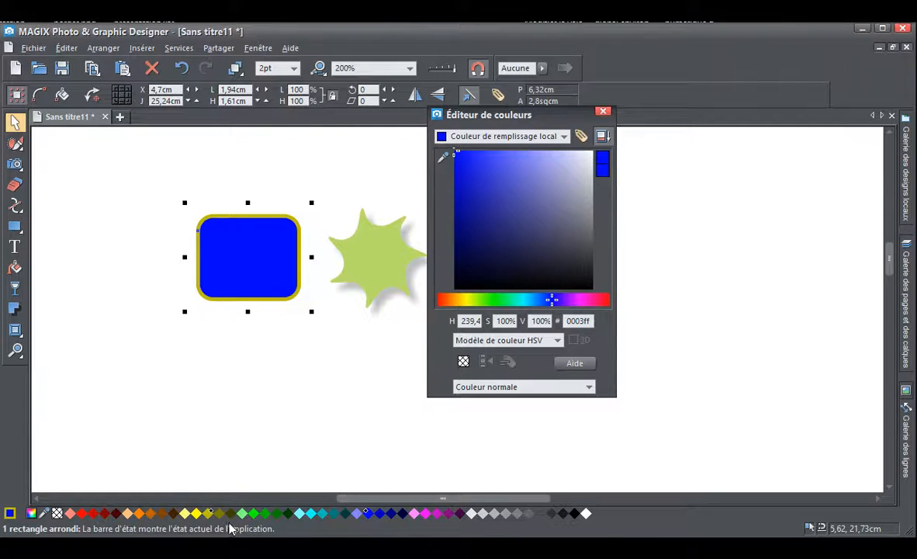
Try several palette colours on the rectangle's outline and settle on very dark navy blue
{"action": "left_click", "coordinate": [196, 514], "text": "shift"}
{"action": "left_click", "coordinate": [244, 514], "text": "shift"}
{"action": "left_click", "coordinate": [322, 513], "text": "shift"}
{"action": "left_click", "coordinate": [402, 514], "text": "shift"}
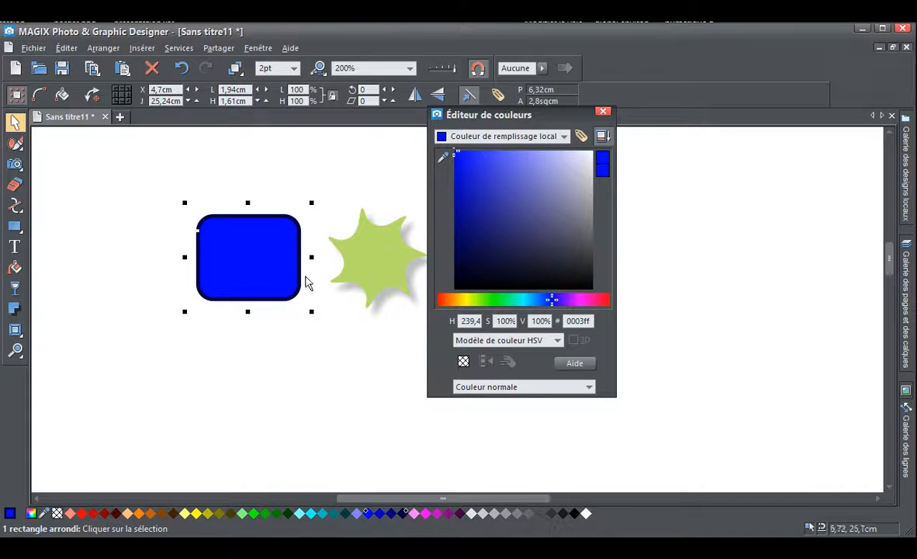
Move the colour editor aside, place the blue rectangle over the star, and bring the star forward in front of it
{"action": "left_click_drag", "start_coordinate": [486, 118], "coordinate": [626, 123]}
{"action": "left_click_drag", "start_coordinate": [201, 258], "coordinate": [314, 269]}
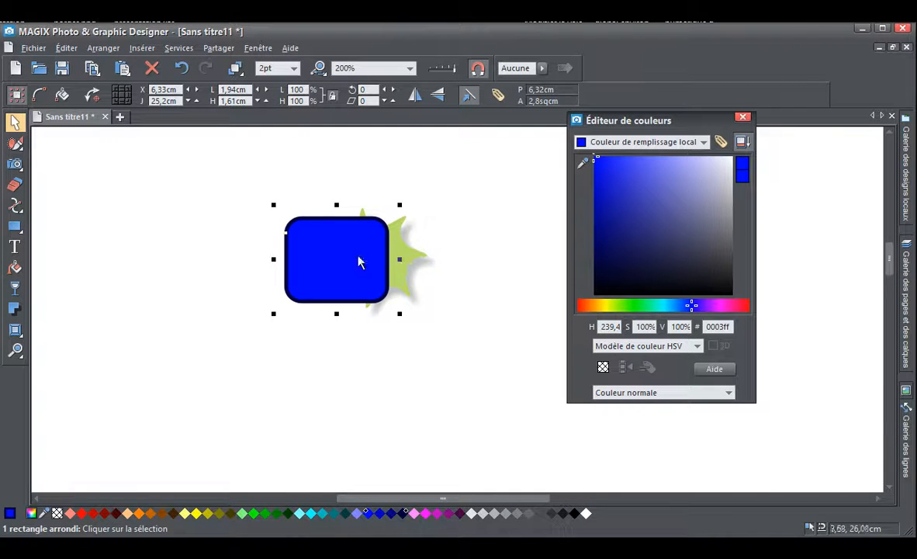
{"action": "left_click", "coordinate": [414, 260]}
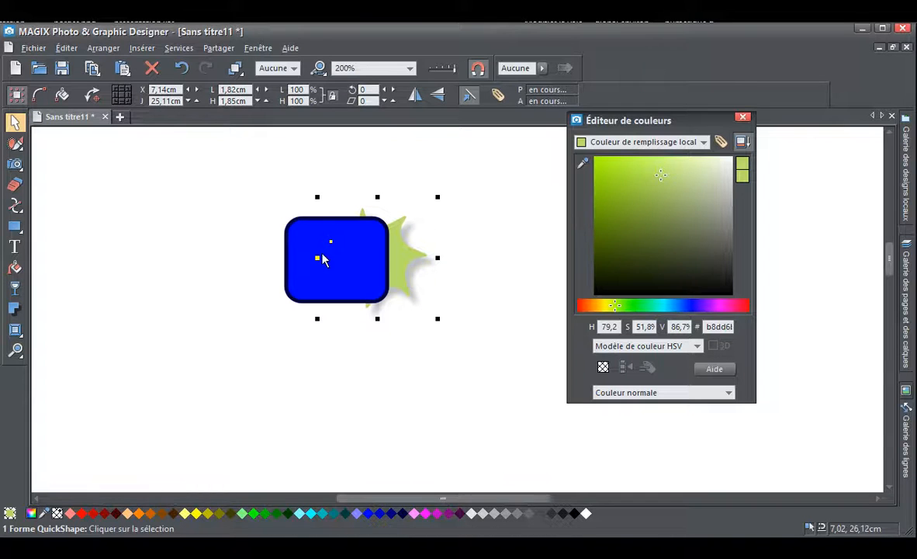
{"action": "left_click", "coordinate": [235, 69]}
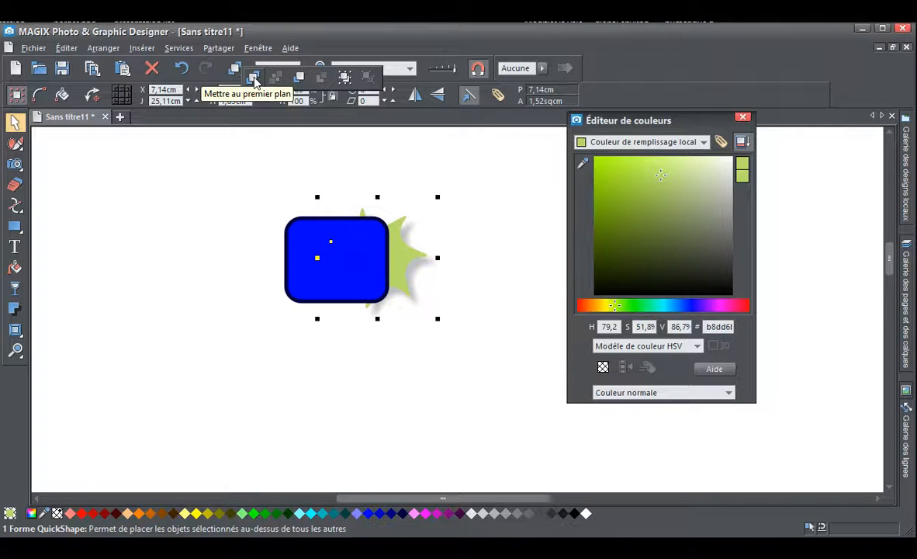
{"action": "left_click", "coordinate": [299, 79]}
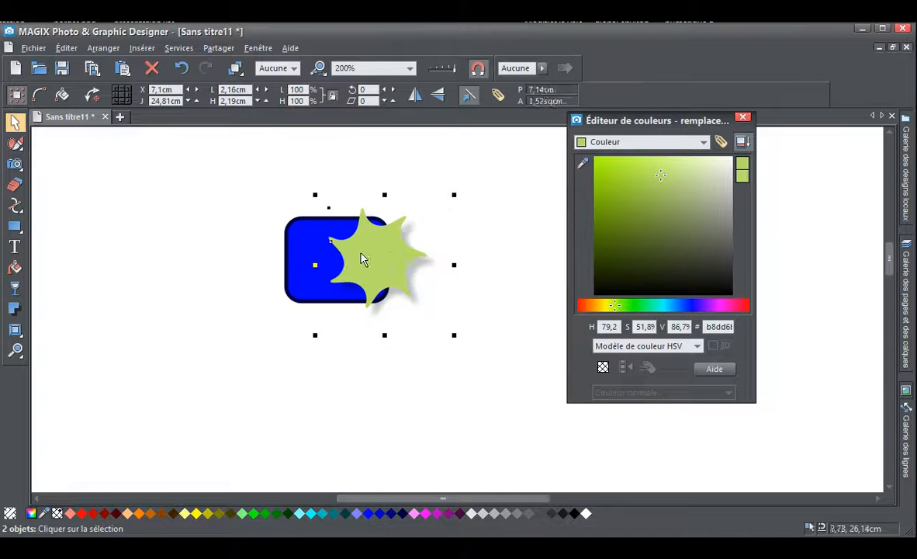
Shift the star slightly further over the blue rectangle and give it a black outline
{"action": "left_click_drag", "start_coordinate": [360, 244], "coordinate": [376, 257]}
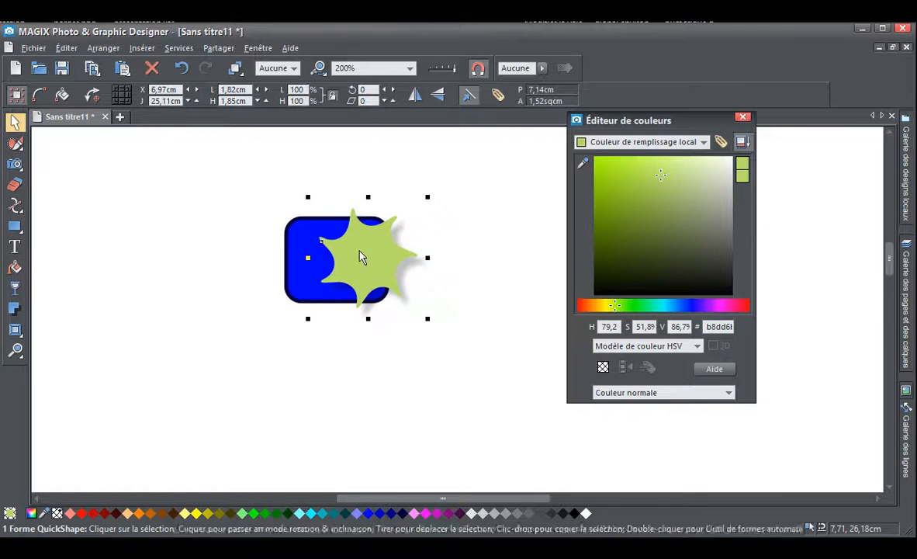
{"action": "left_click_drag", "start_coordinate": [363, 253], "coordinate": [363, 255]}
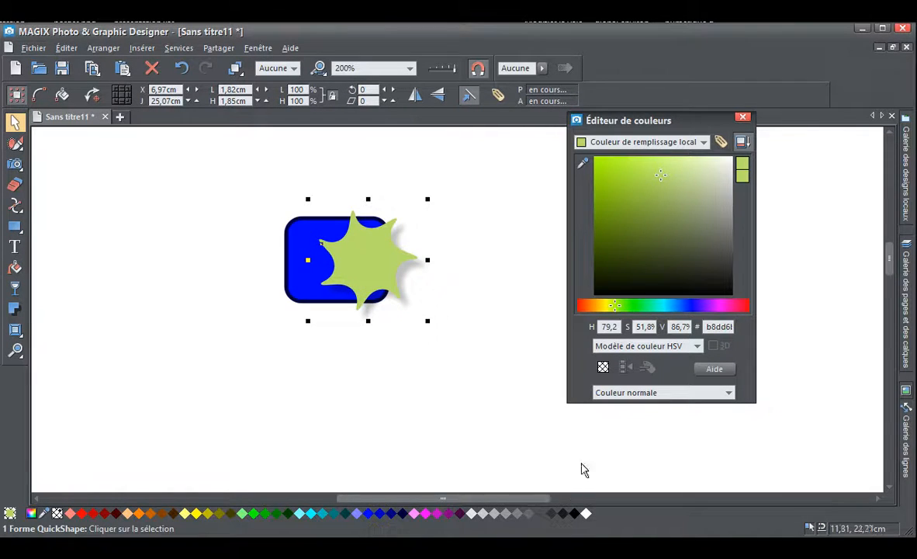
{"action": "left_click", "coordinate": [575, 514], "text": "shift"}
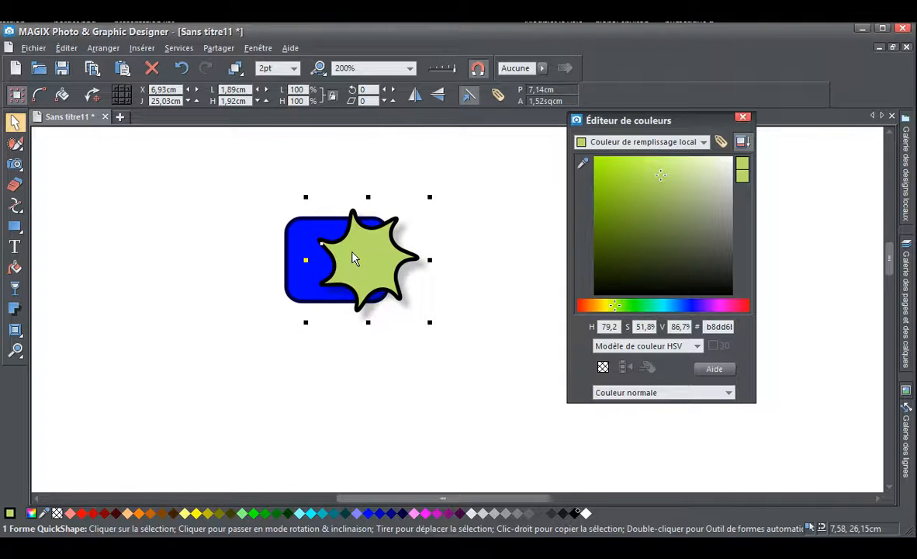
Pull the star clear of the rectangle to fill it white, and place it back overlapping the rectangle
{"action": "left_click_drag", "start_coordinate": [352, 258], "coordinate": [466, 253]}
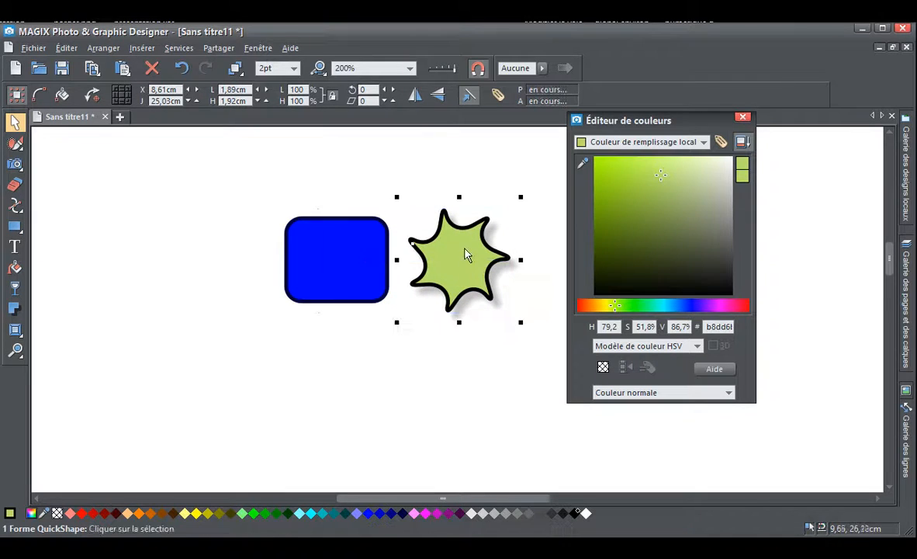
{"action": "left_click", "coordinate": [585, 513]}
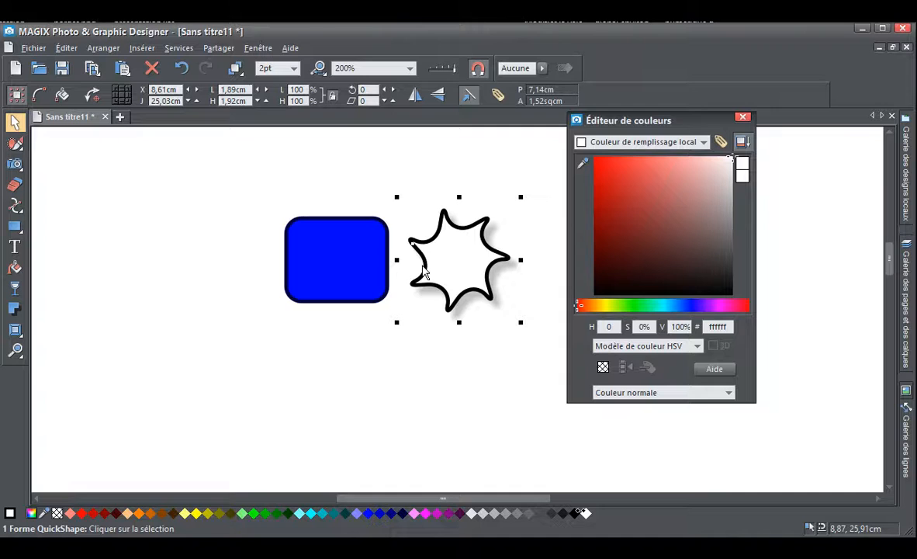
{"action": "left_click_drag", "start_coordinate": [446, 278], "coordinate": [360, 268]}
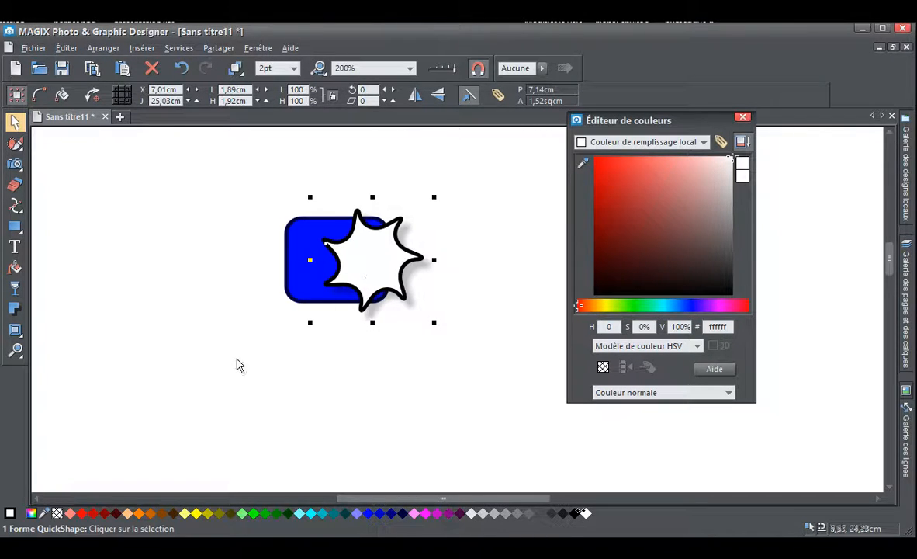
Try the star with no fill colour, fill it with light pink ff80fe instead, and remove its black outline
{"action": "left_click", "coordinate": [57, 513]}
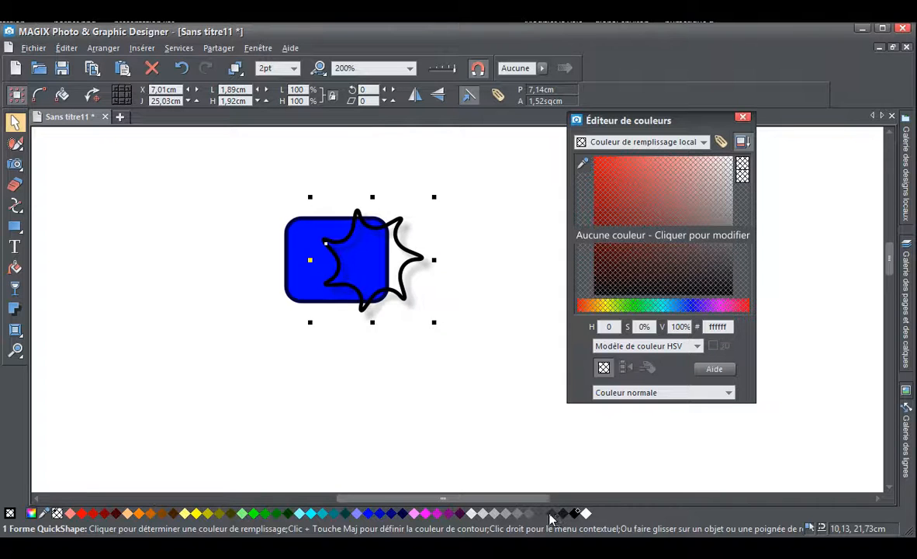
{"action": "left_click", "coordinate": [415, 513]}
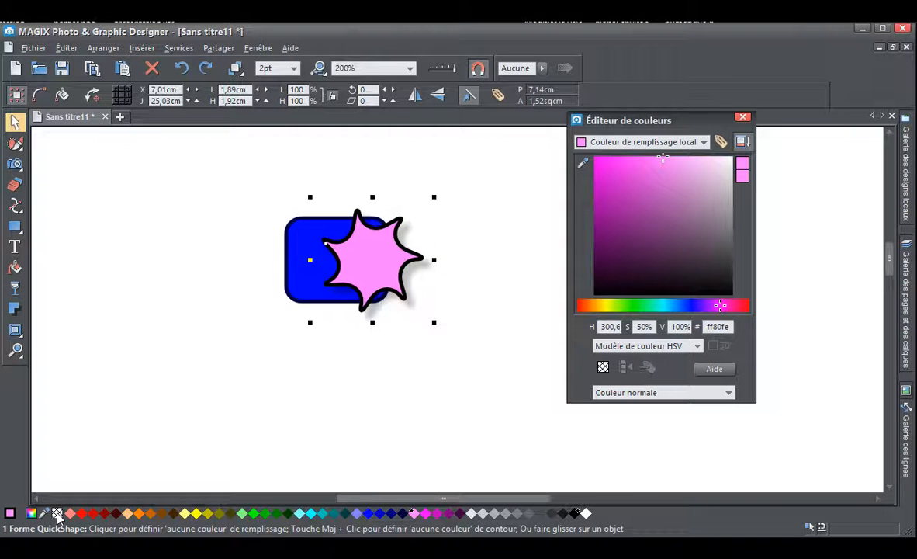
{"action": "left_click", "coordinate": [57, 513], "text": "shift"}
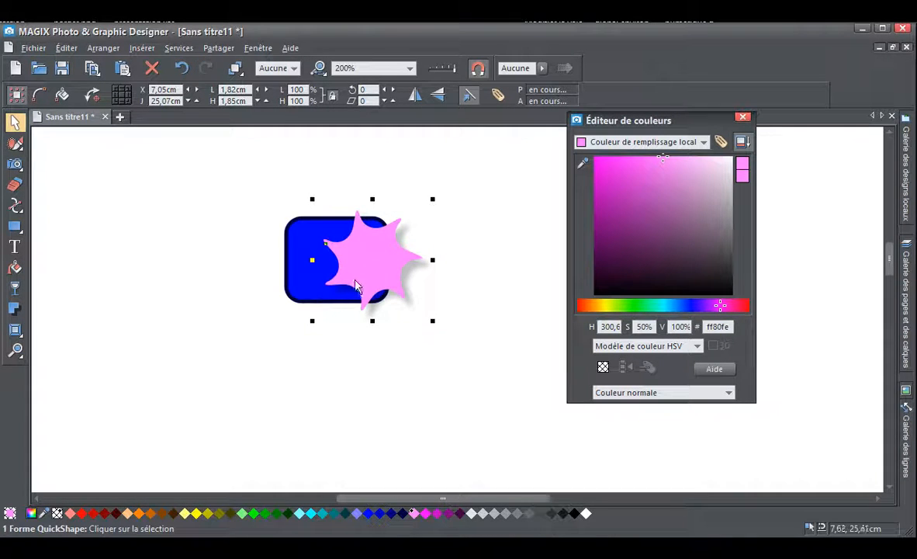